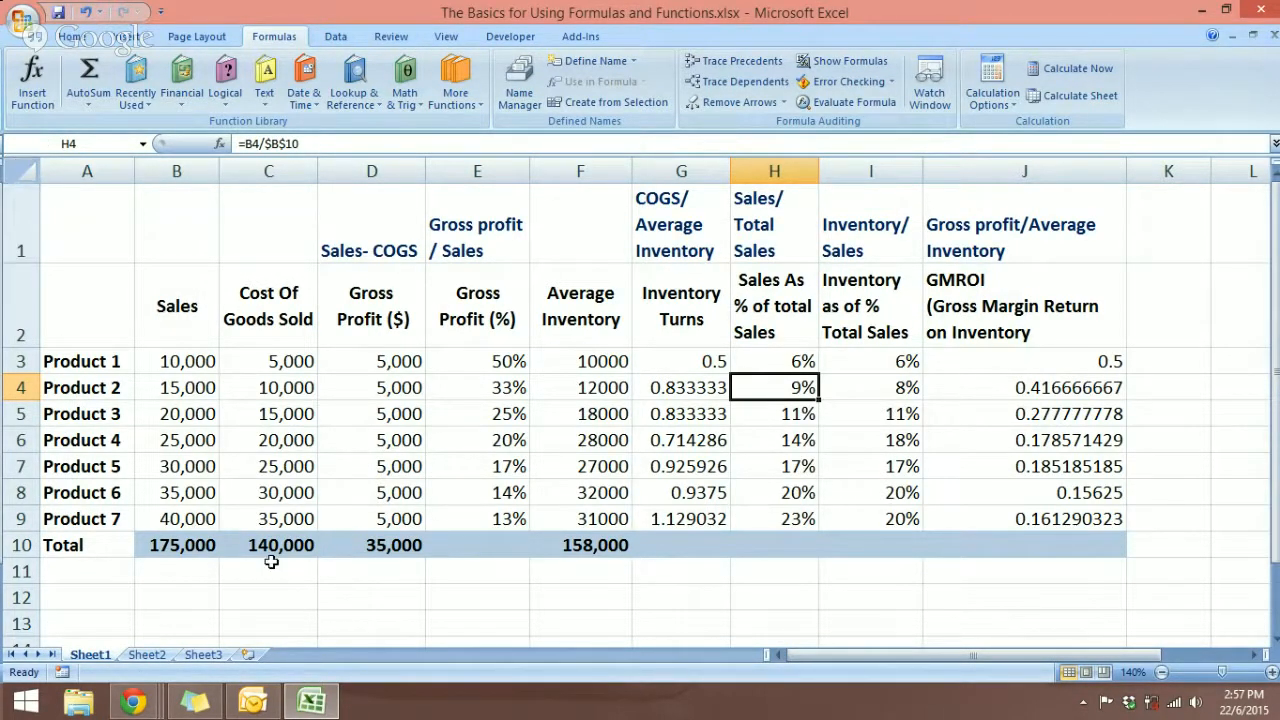
# - Inspect the SUM formula in the Sales total cell B10 and leave the cell without keeping any edits
pyautogui.click(180, 553)
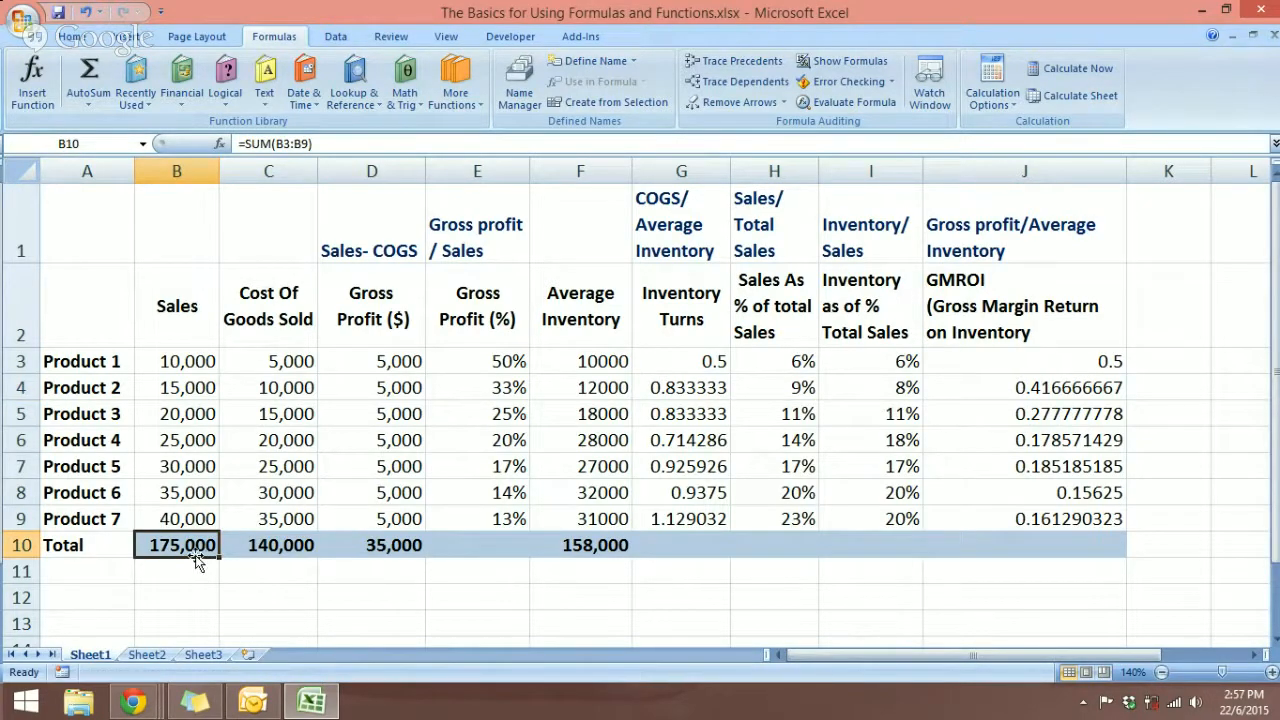
pyautogui.doubleClick(192, 545)
pyautogui.press('Left')
pyautogui.press('Left')
pyautogui.press('Left')
pyautogui.press('Left')
pyautogui.press('Left')
pyautogui.press('Left')
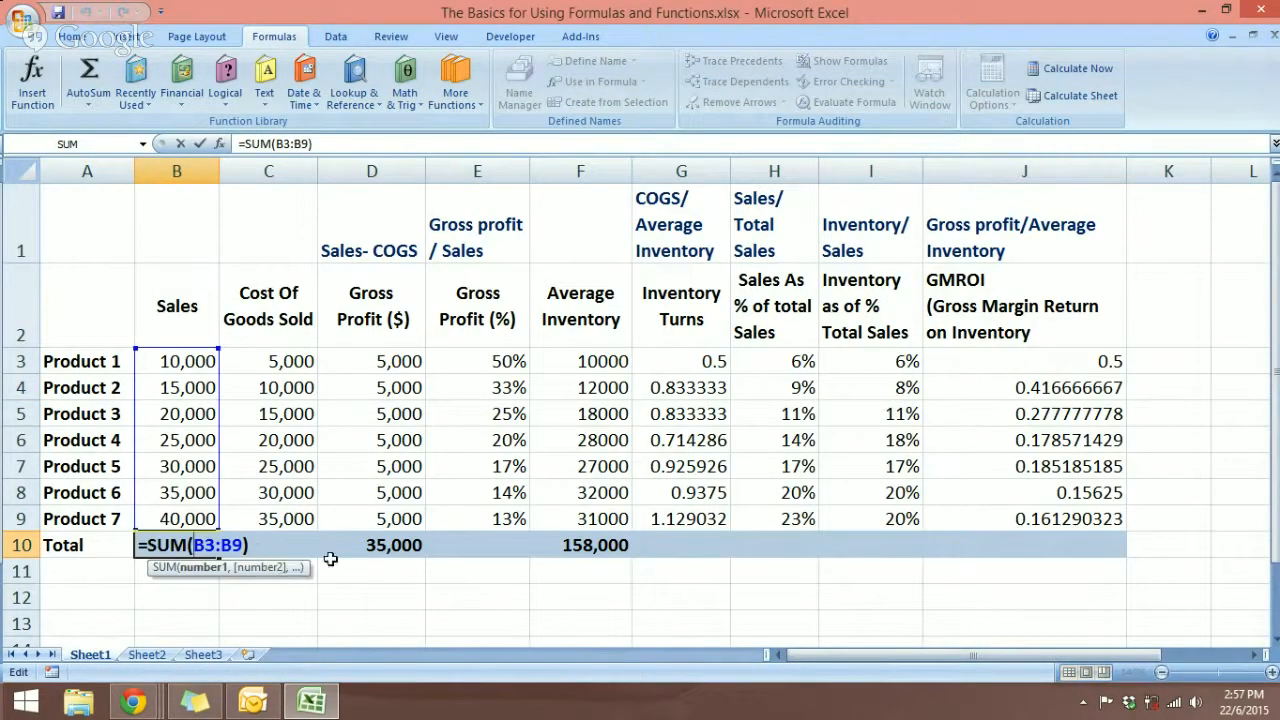
pyautogui.click(382, 548)
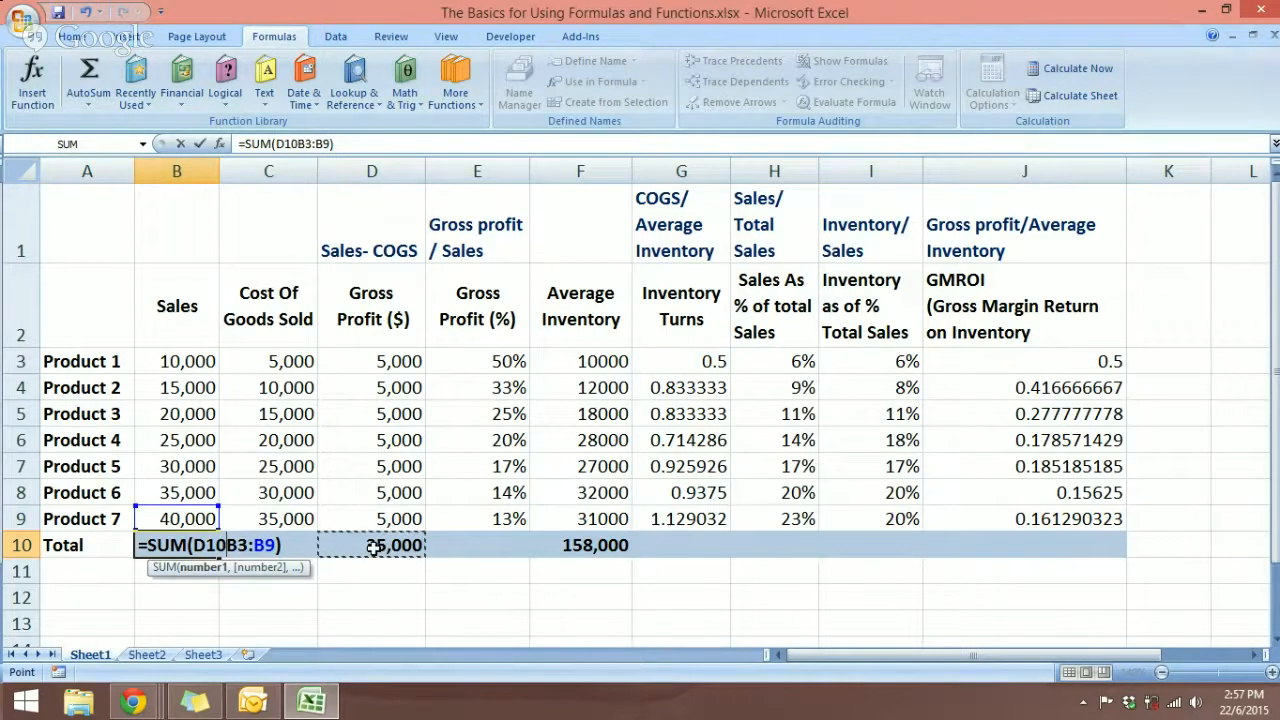
pyautogui.click(373, 572)
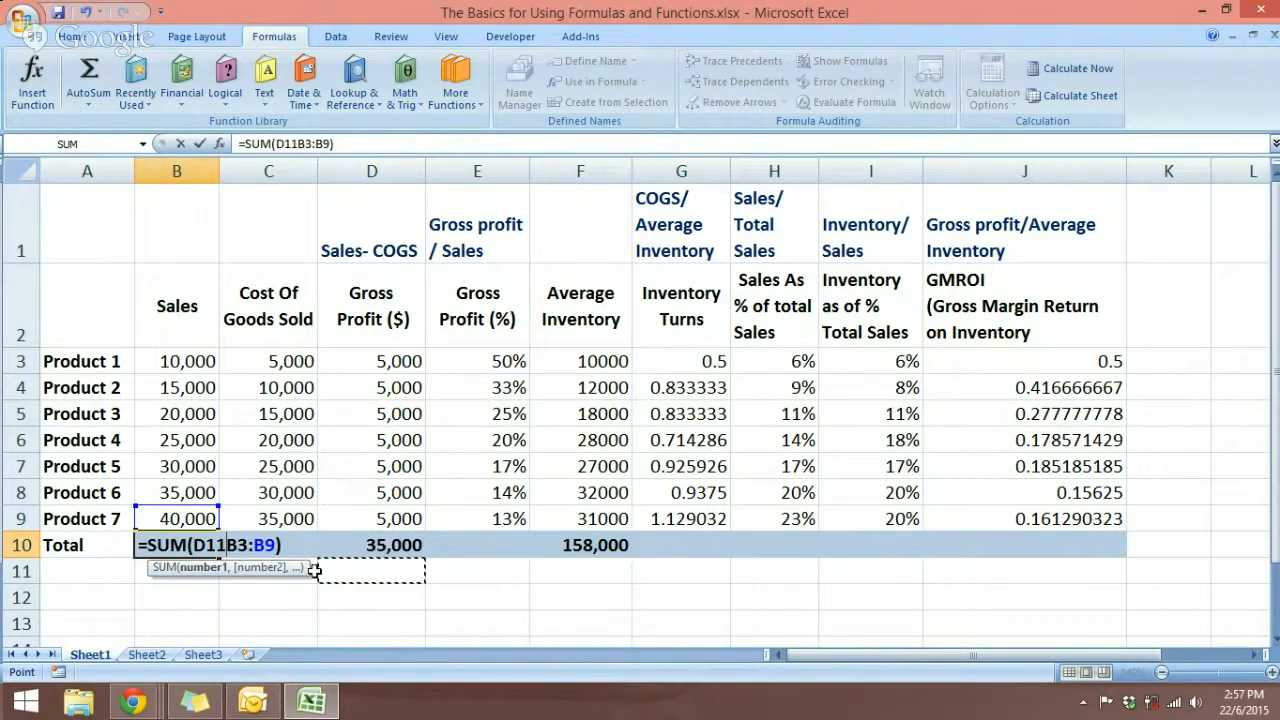
pyautogui.press('Escape')
# - Examine the formulas behind the Cost Of Goods Sold total in C10 and Product 3's gross profit percentage in E5
pyautogui.click(284, 541)
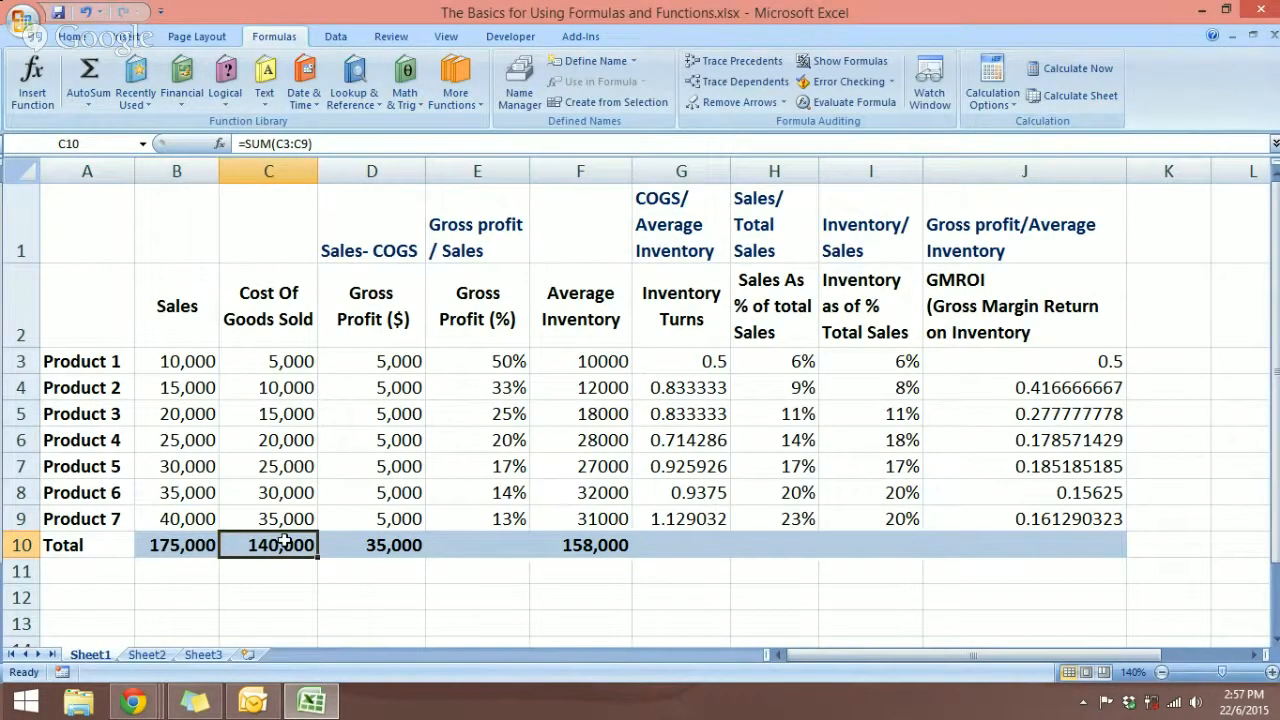
pyautogui.doubleClick(284, 541)
pyautogui.press('Escape')
pyautogui.click(474, 411)
pyautogui.doubleClick(474, 402)
pyautogui.click(474, 402)
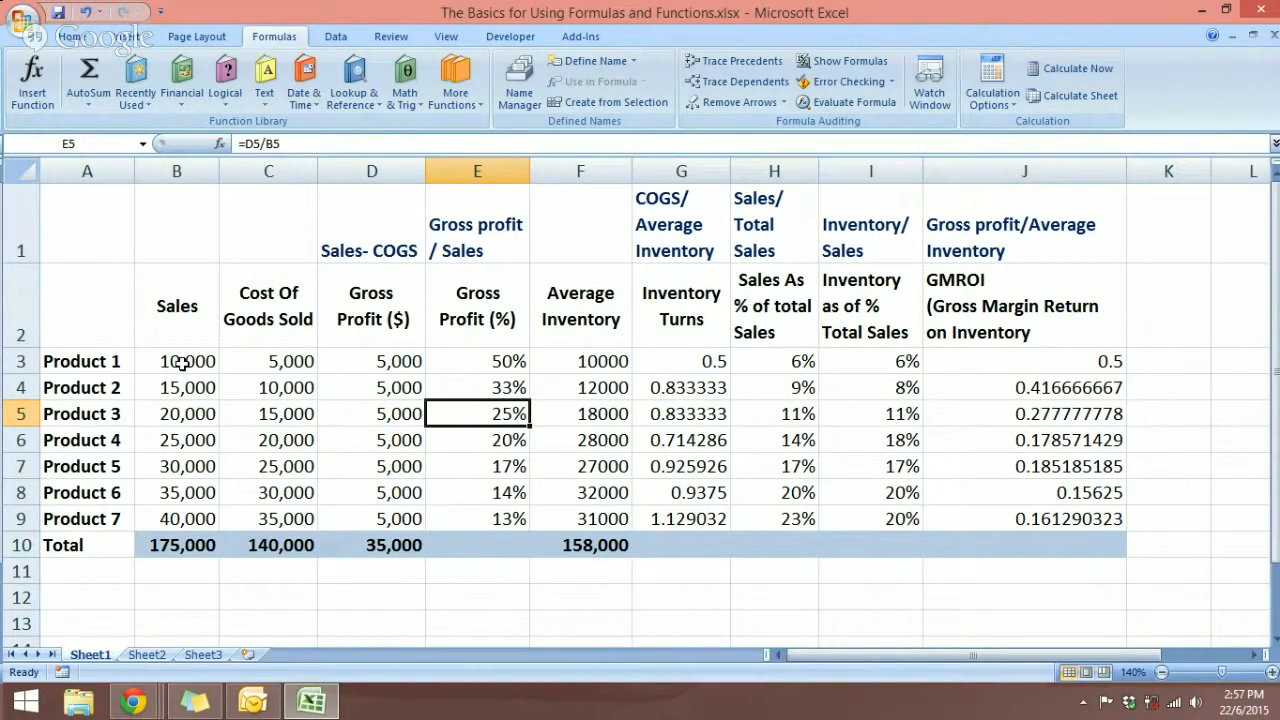
# - Highlight the input ranges B3:B9, C3:C9 and F3:F9 one after another to review the manually entered figures
pyautogui.moveTo(182, 364); pyautogui.dragTo(180, 518)
pyautogui.moveTo(288, 361); pyautogui.dragTo(287, 516)
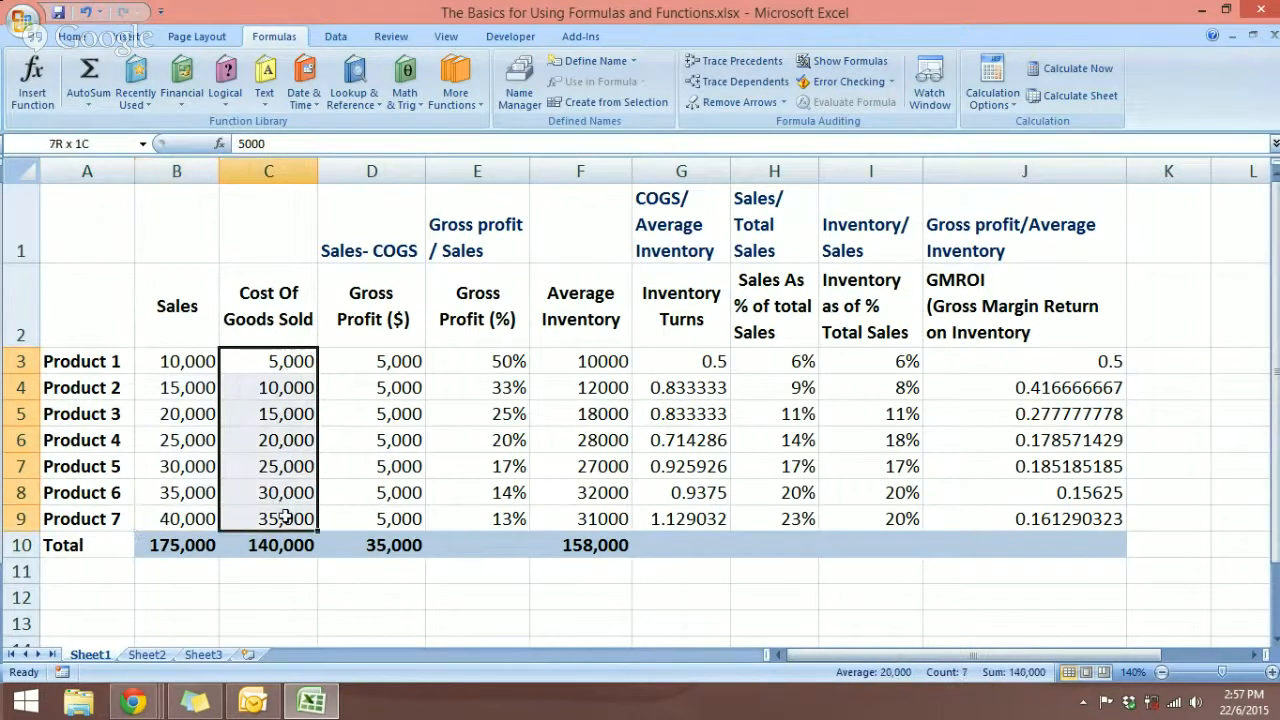
pyautogui.moveTo(595, 364); pyautogui.dragTo(597, 516)
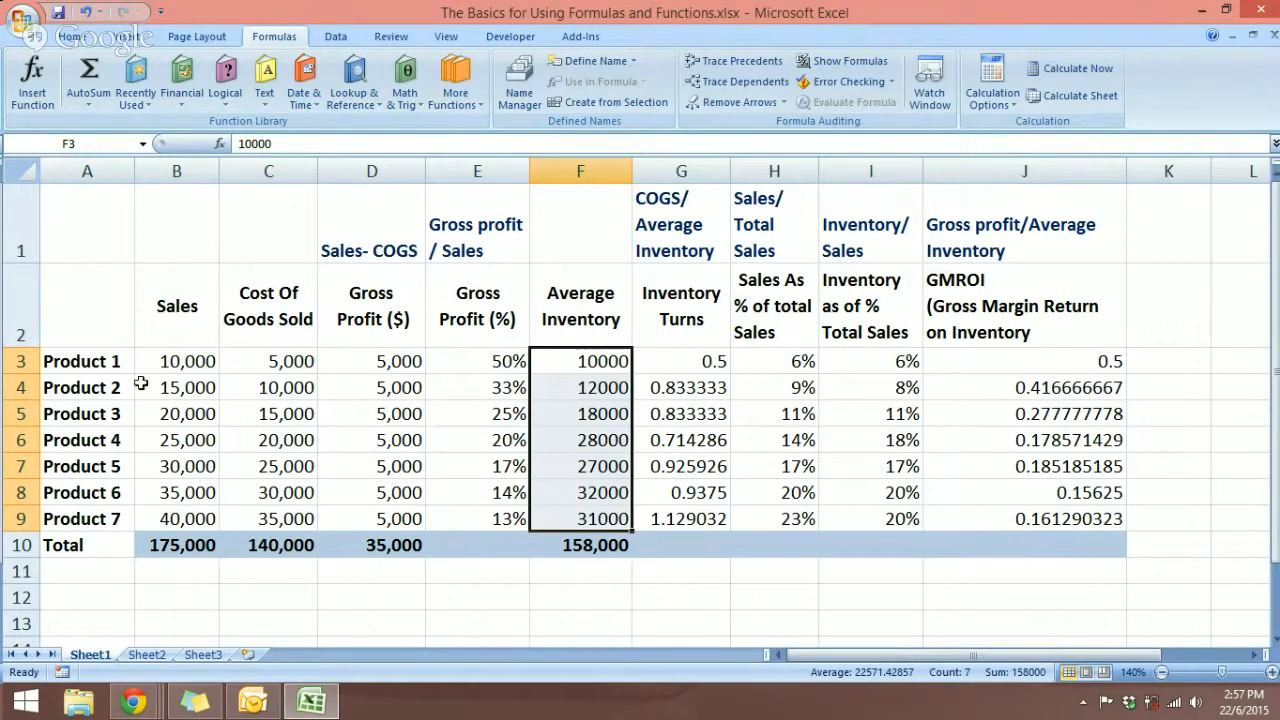
pyautogui.click(183, 368)
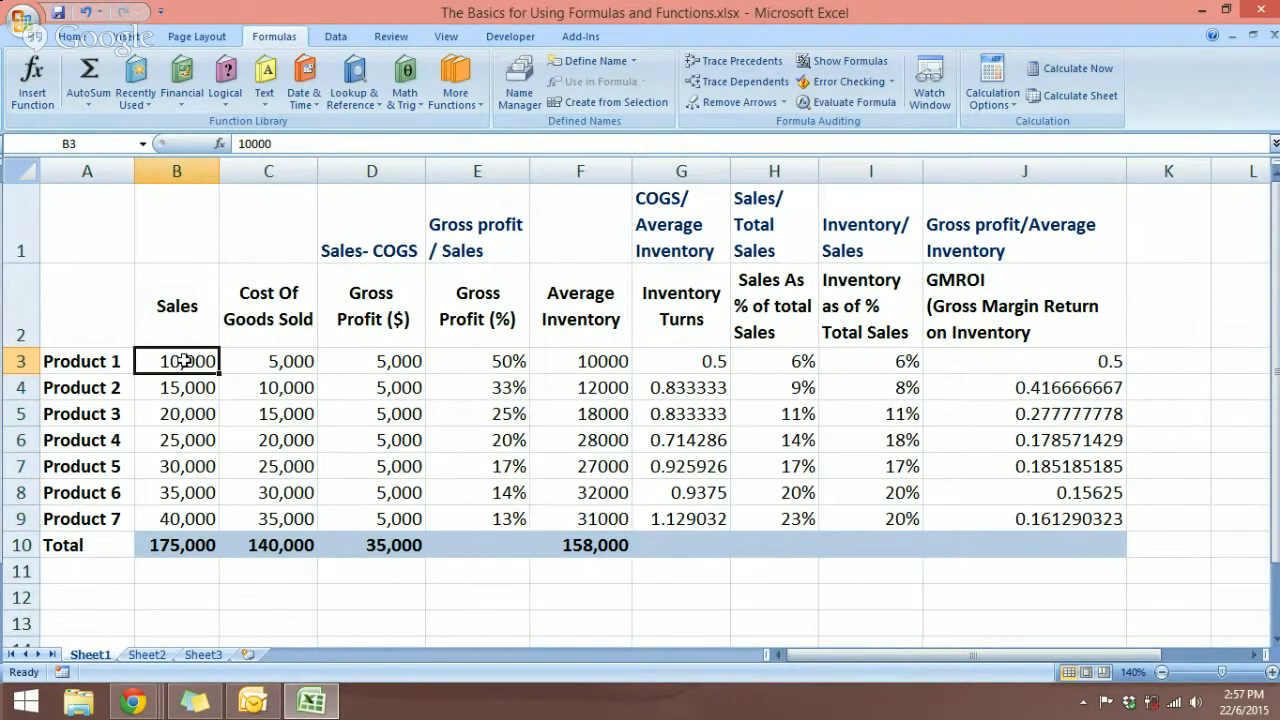
pyautogui.moveTo(176, 360); pyautogui.dragTo(181, 515)
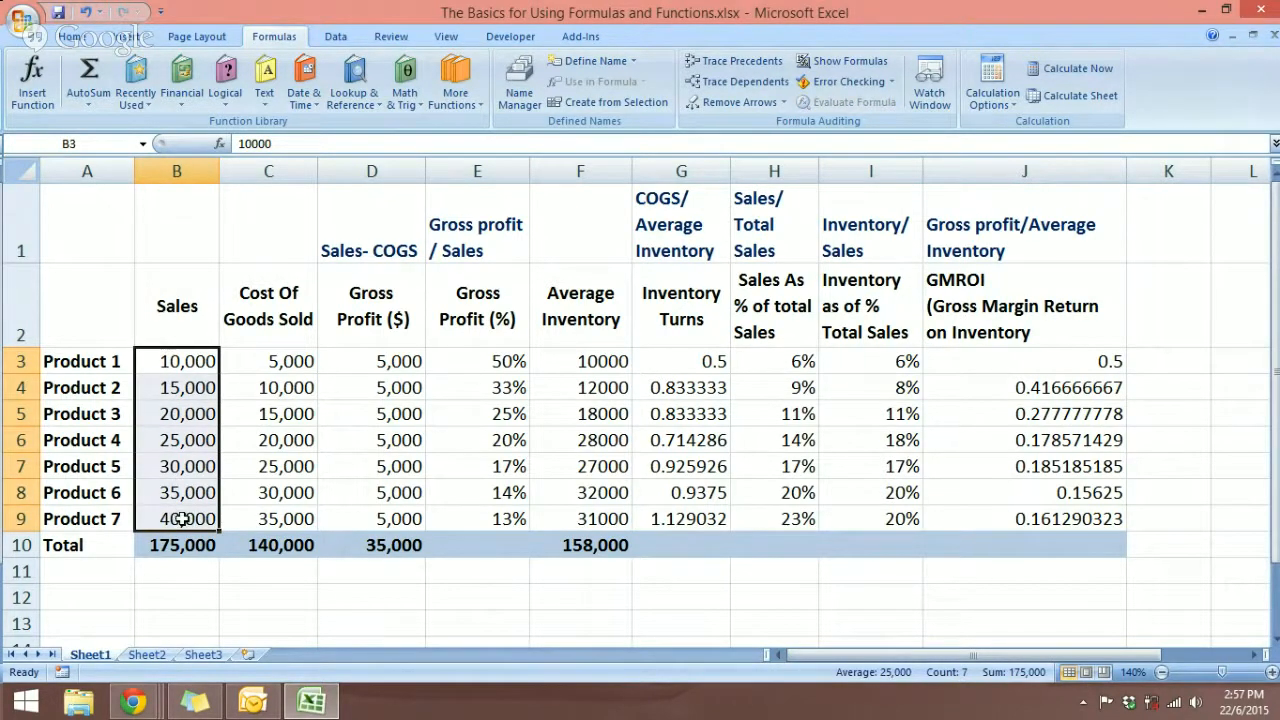
pyautogui.moveTo(270, 368); pyautogui.dragTo(280, 512)
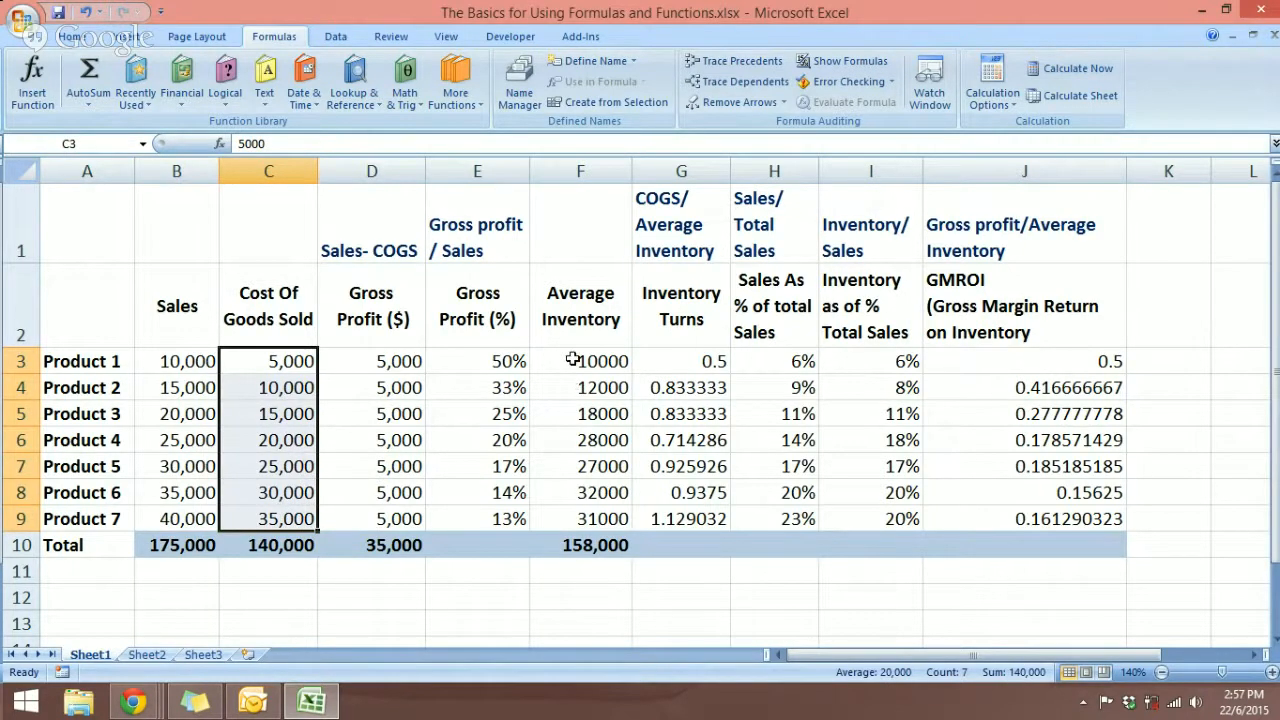
pyautogui.moveTo(580, 362); pyautogui.dragTo(582, 517)
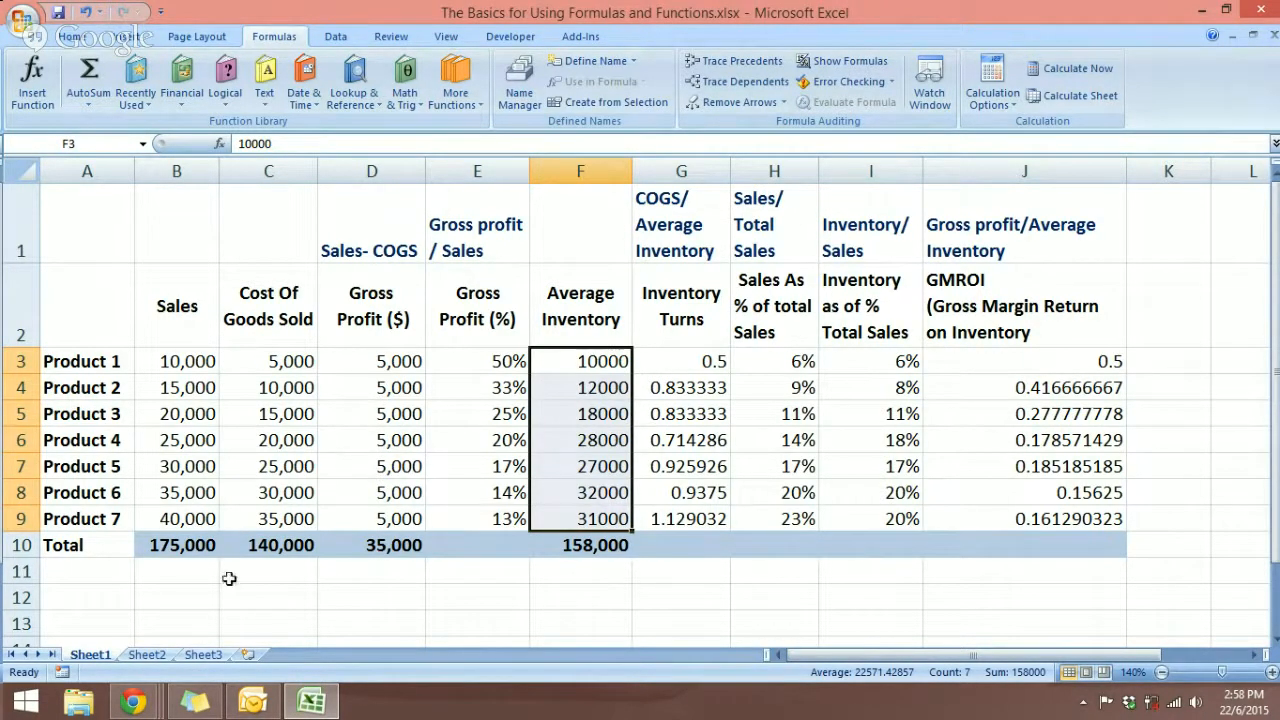
# - Read the formula protection instructions on Sheet2, including the unlock note in E5, and return to Sheet1
pyautogui.click(149, 656)
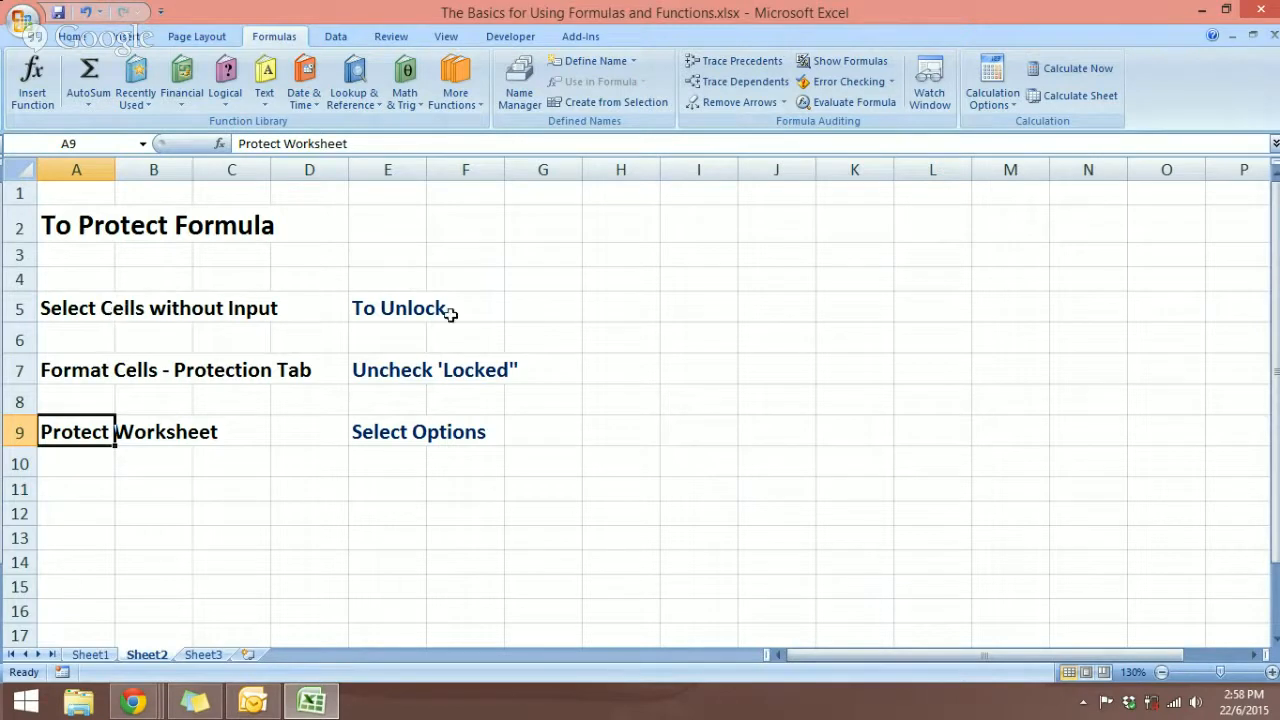
pyautogui.click(398, 311)
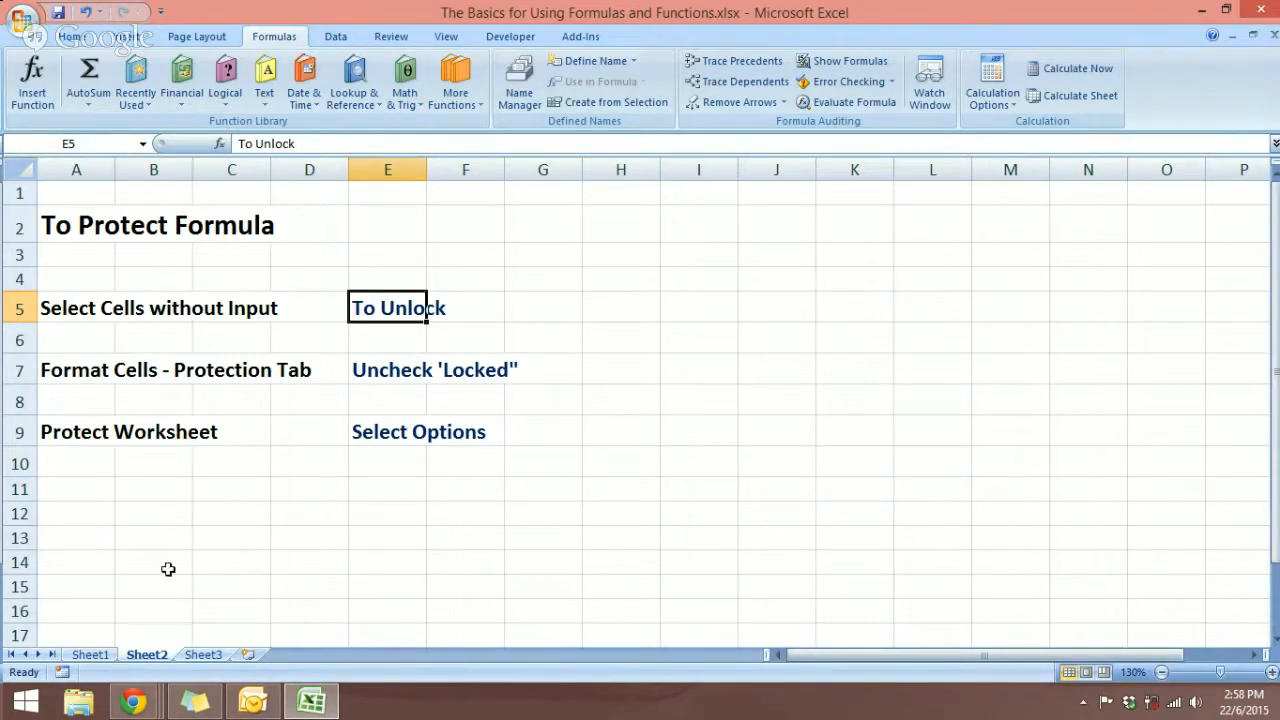
pyautogui.click(90, 654)
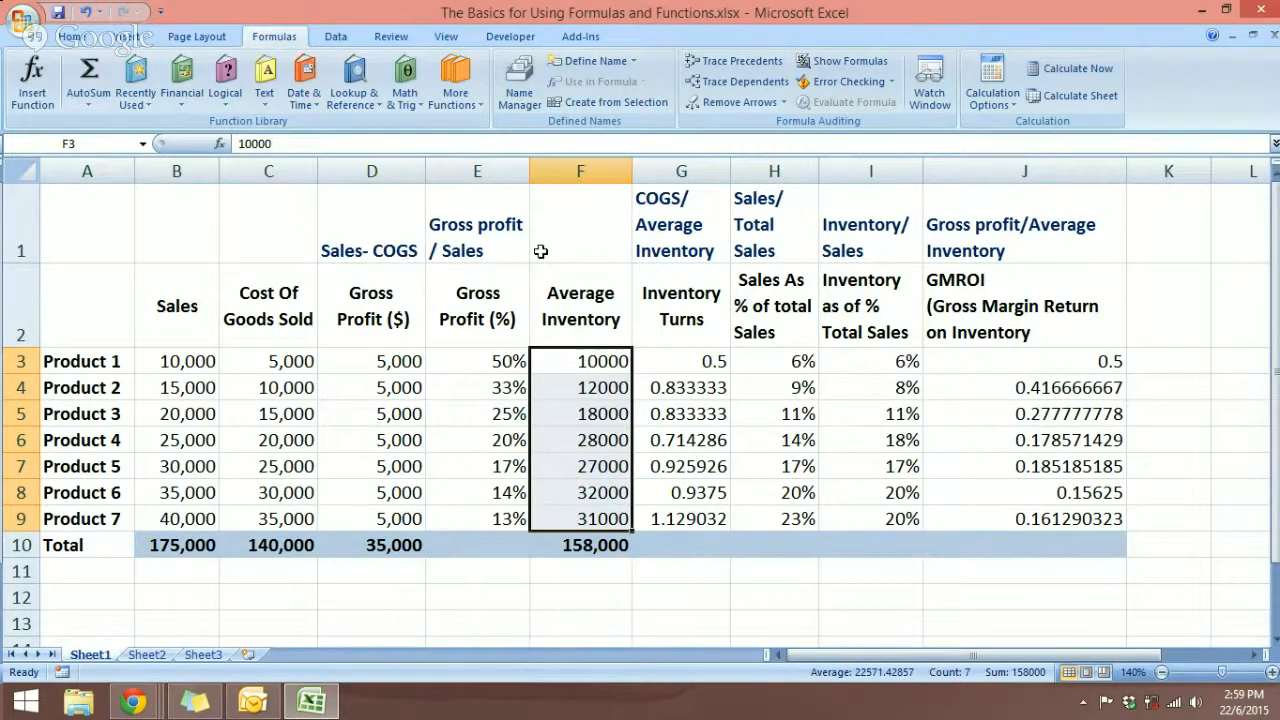
# - Display formulas instead of results on Sheet1 and examine those in columns D through J
pyautogui.click(845, 61)
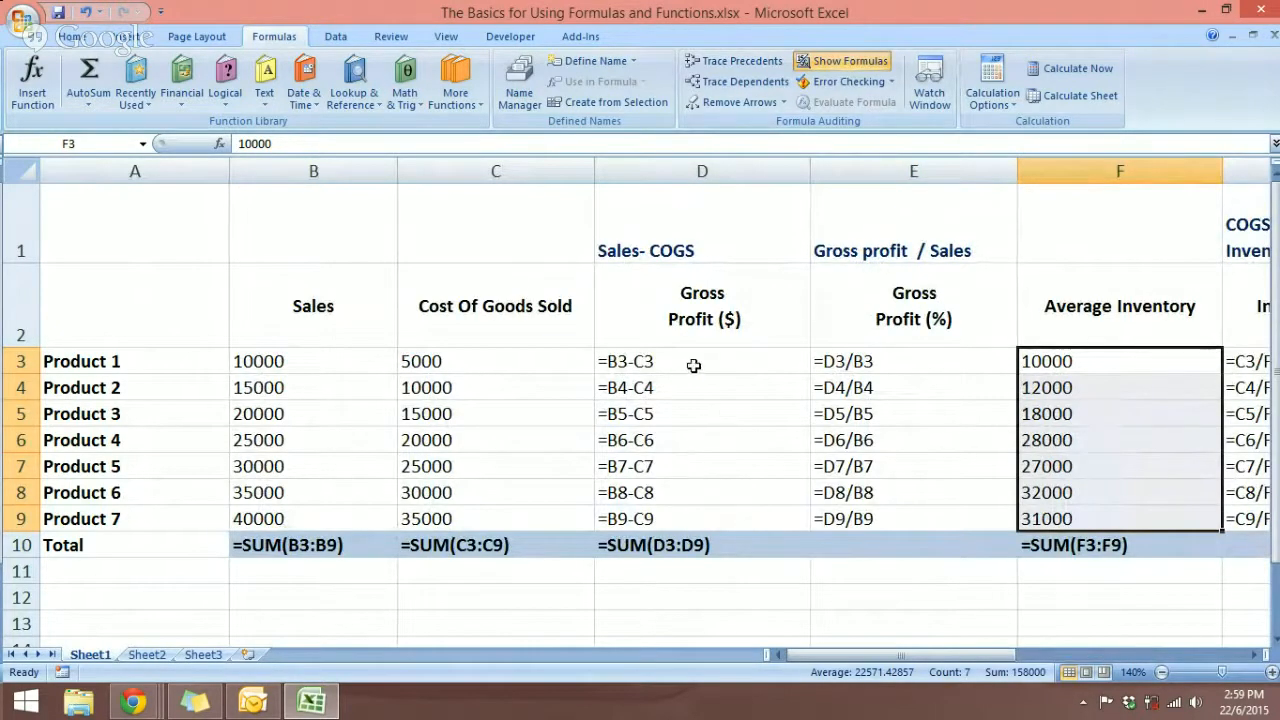
pyautogui.click(1254, 654)
pyautogui.click(1254, 654)
pyautogui.click(1254, 654)
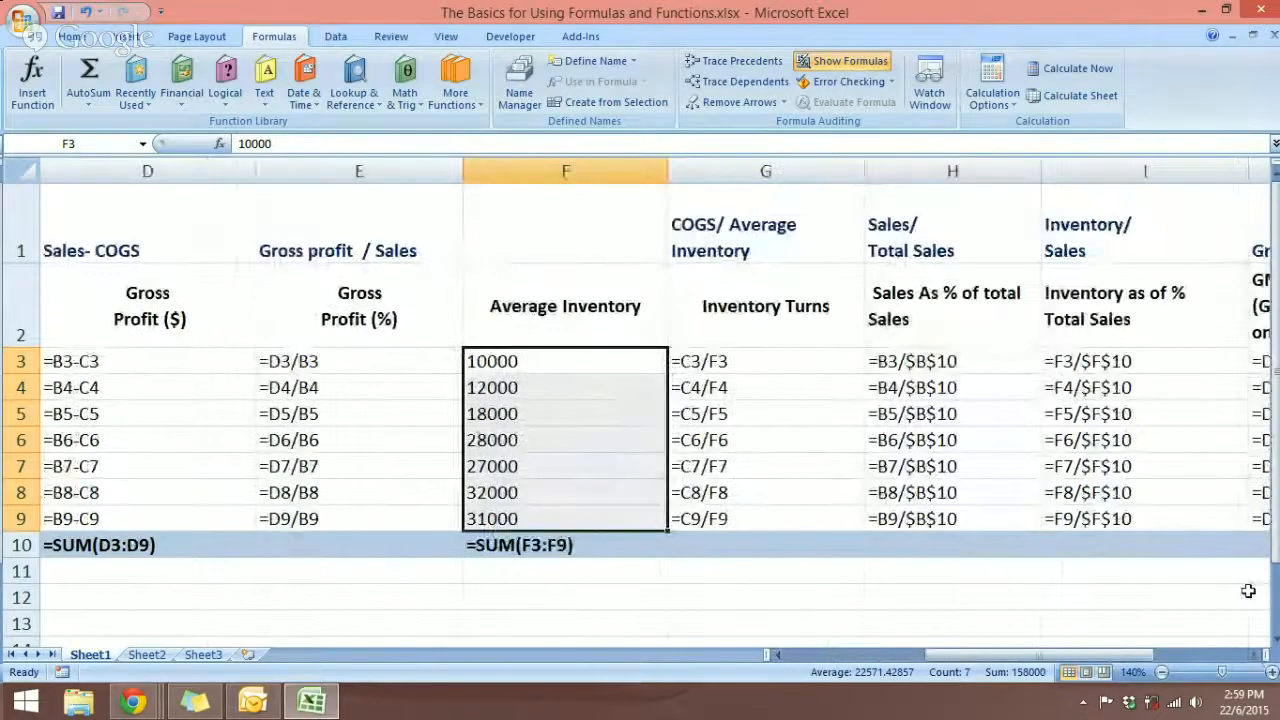
pyautogui.click(1254, 654)
pyautogui.click(1254, 654)
pyautogui.moveTo(329, 361); pyautogui.dragTo(868, 472)
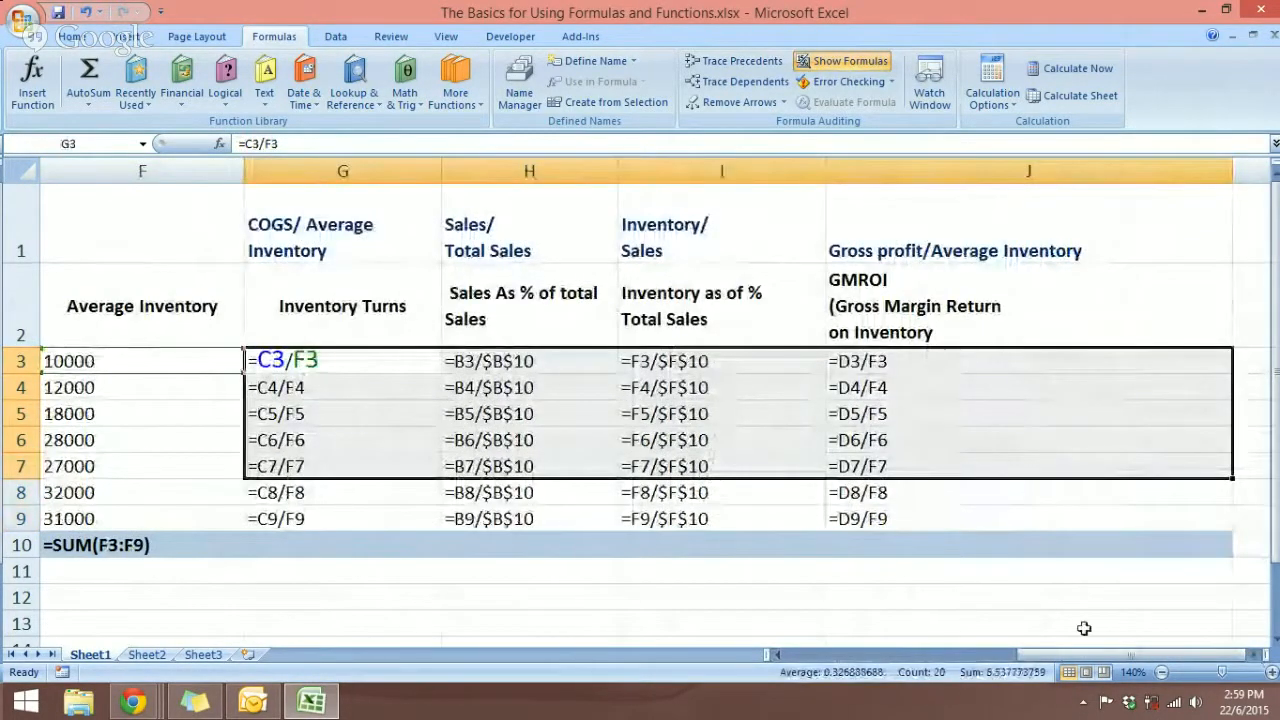
pyautogui.click(776, 655)
pyautogui.click(776, 655)
pyautogui.click(776, 655)
pyautogui.click(776, 655)
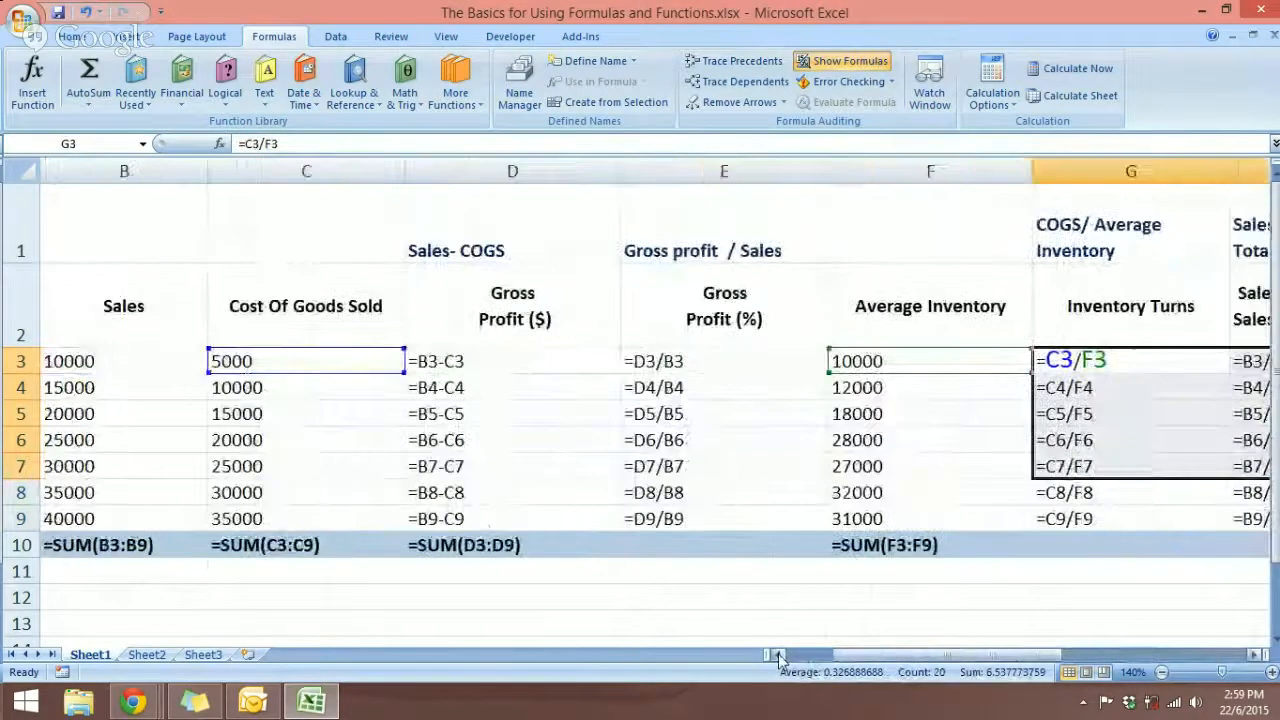
pyautogui.click(776, 655)
pyautogui.click(650, 621)
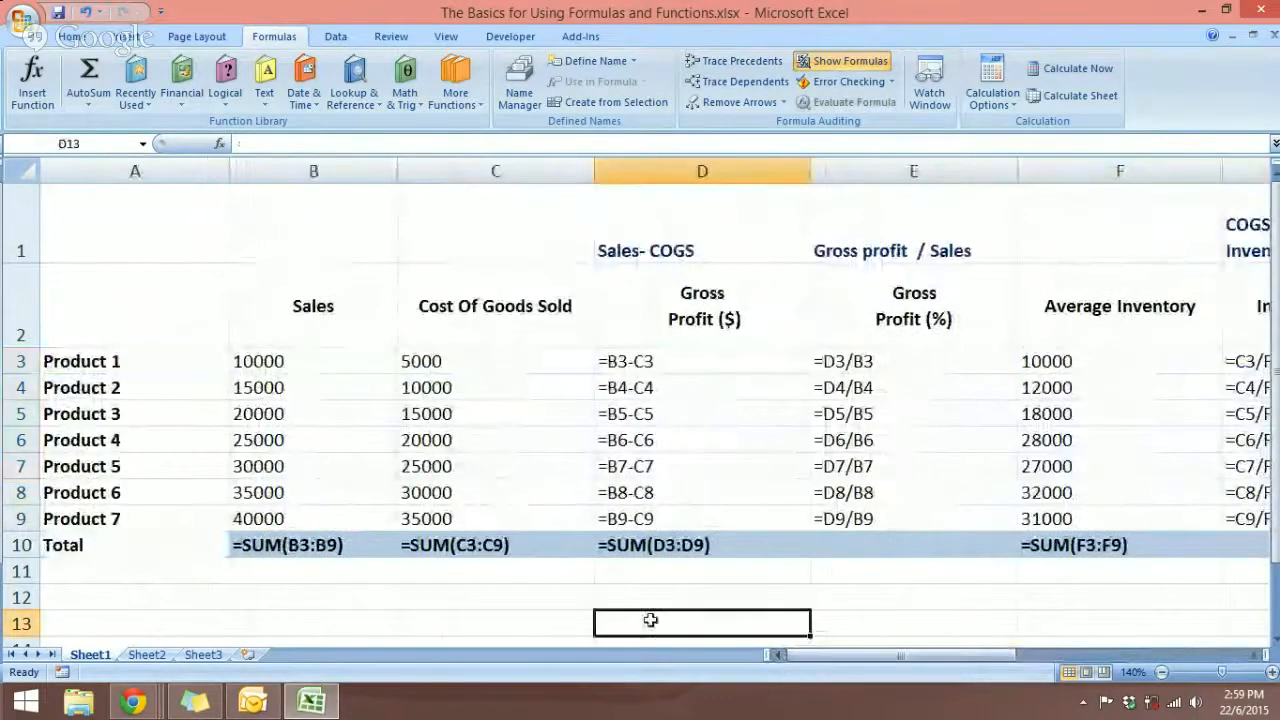
# - Compare the formula-free ranges B3:B9, C3:C9 and F3:F9 with the formula cells, and switch Sheet1 back to showing results
pyautogui.moveTo(286, 366); pyautogui.dragTo(340, 522)
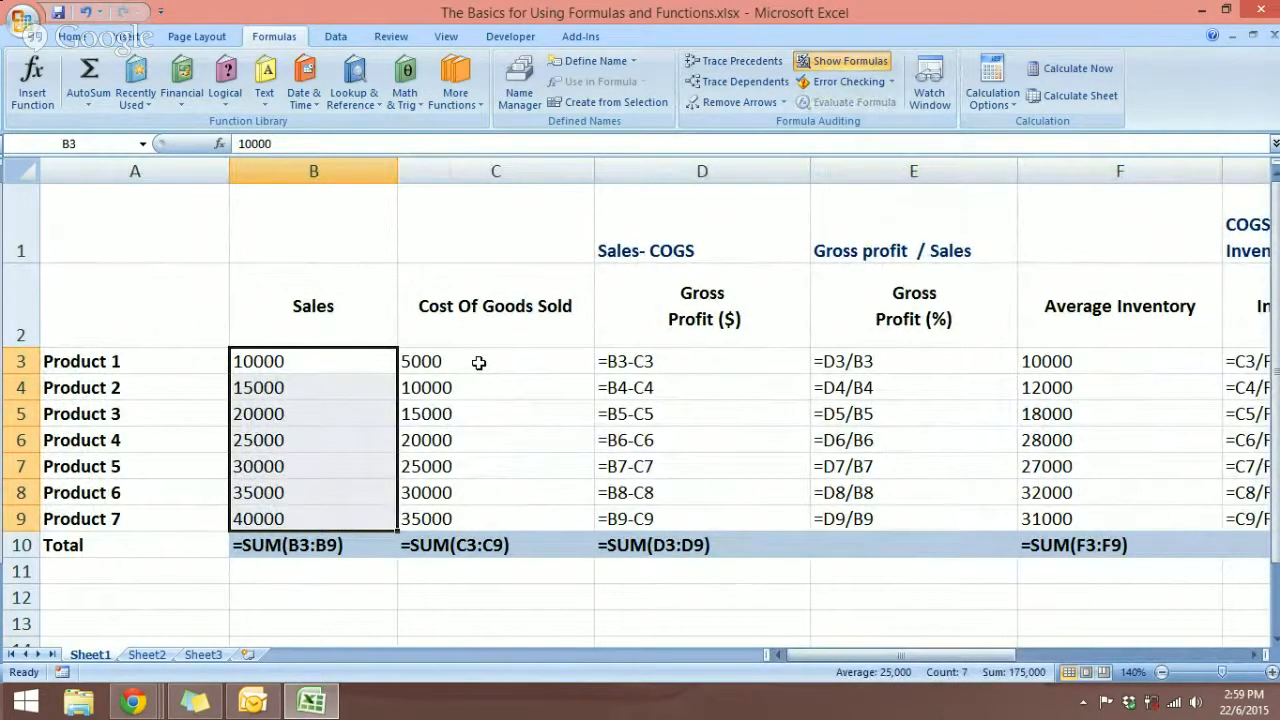
pyautogui.moveTo(479, 363); pyautogui.dragTo(486, 510)
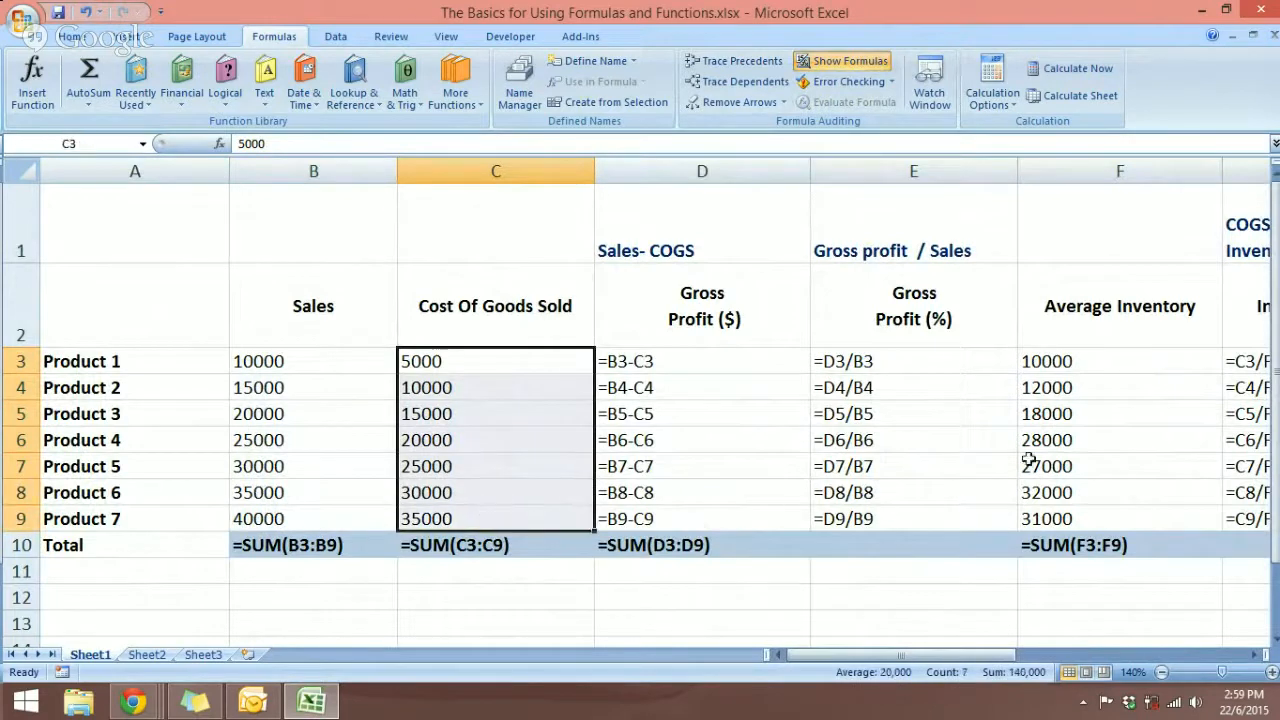
pyautogui.moveTo(1063, 363); pyautogui.dragTo(1068, 393)
pyautogui.moveTo(1080, 492); pyautogui.dragTo(1085, 512)
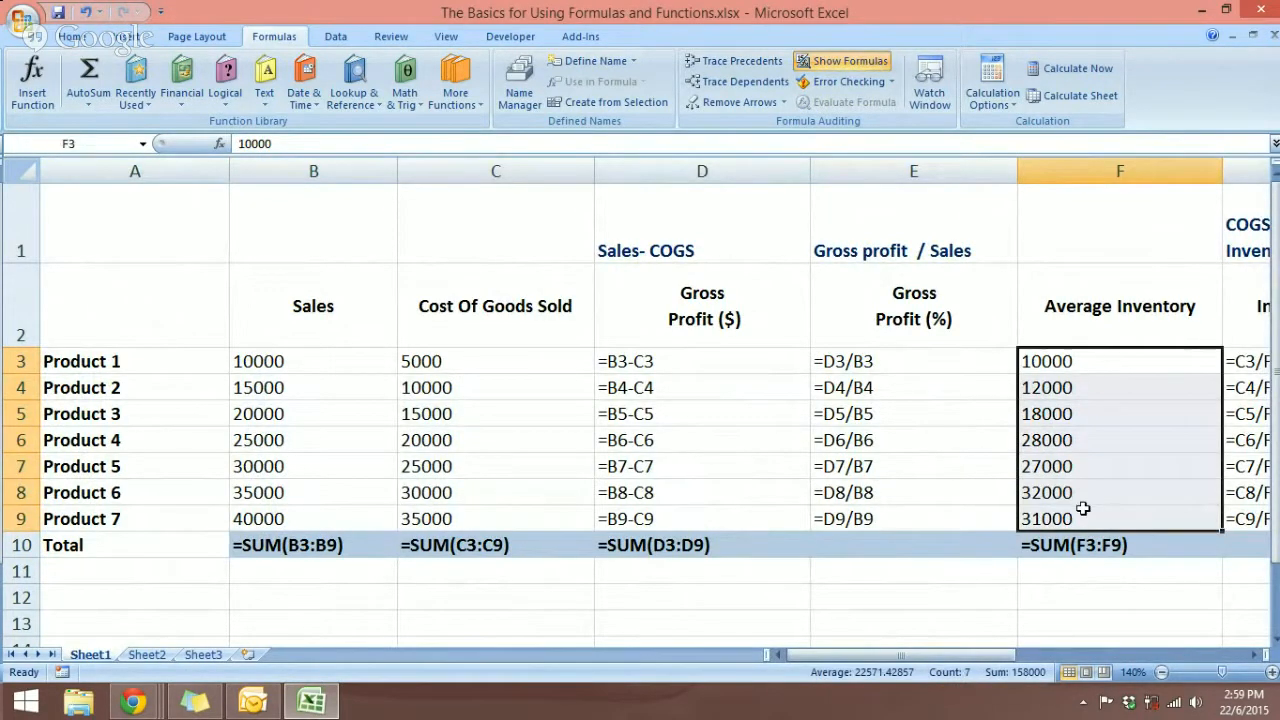
pyautogui.click(805, 581)
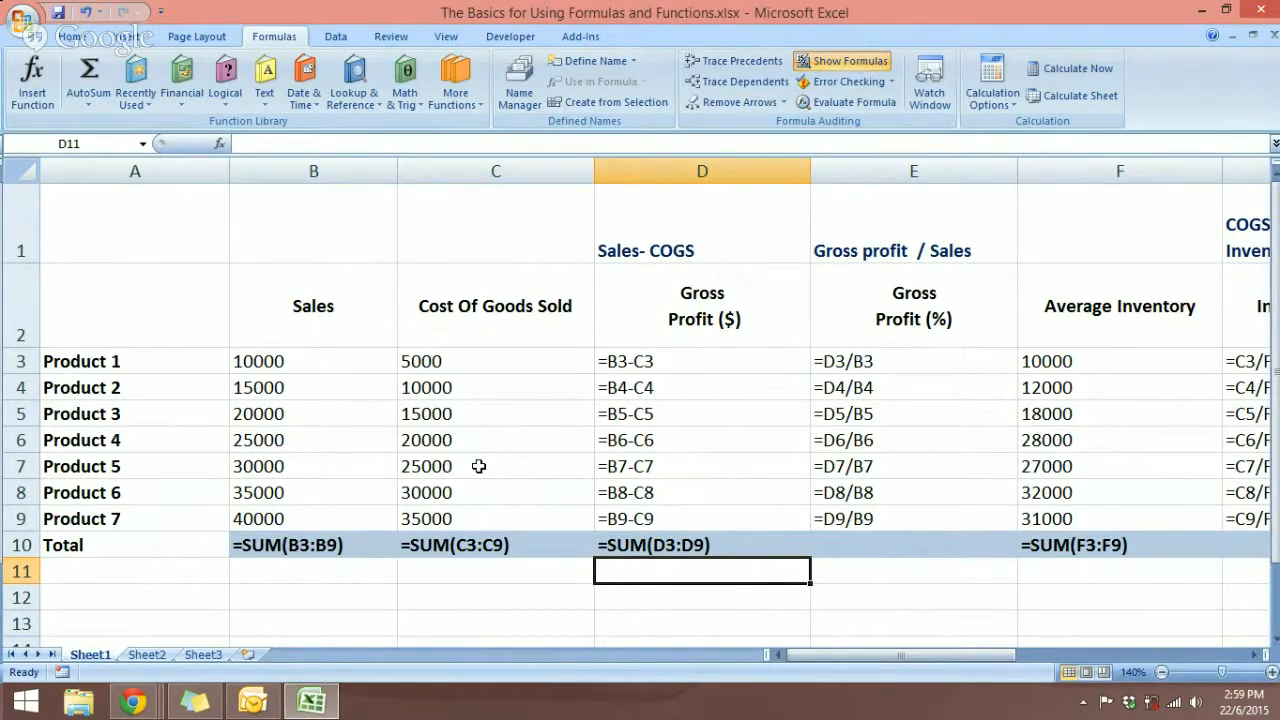
pyautogui.click(850, 64)
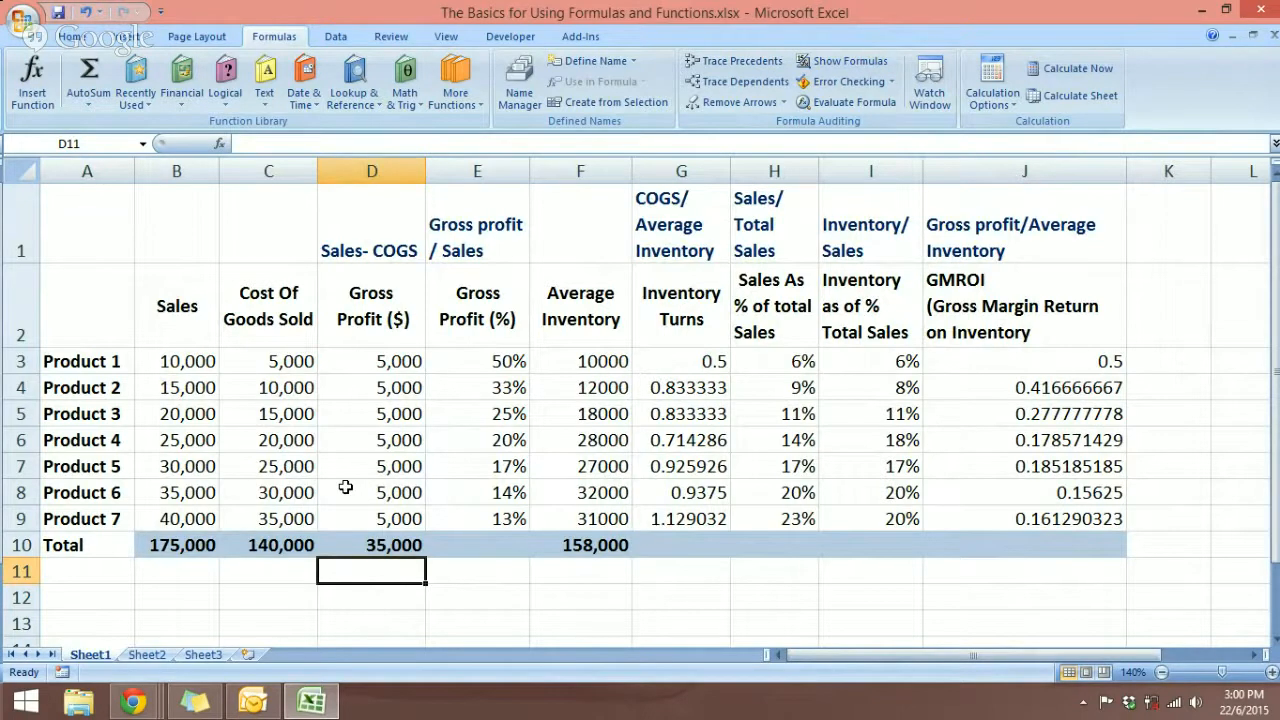
# - Use Go To Special to select only the constants that are numbers on Sheet1, excluding text, logicals and errors
pyautogui.click(189, 370)
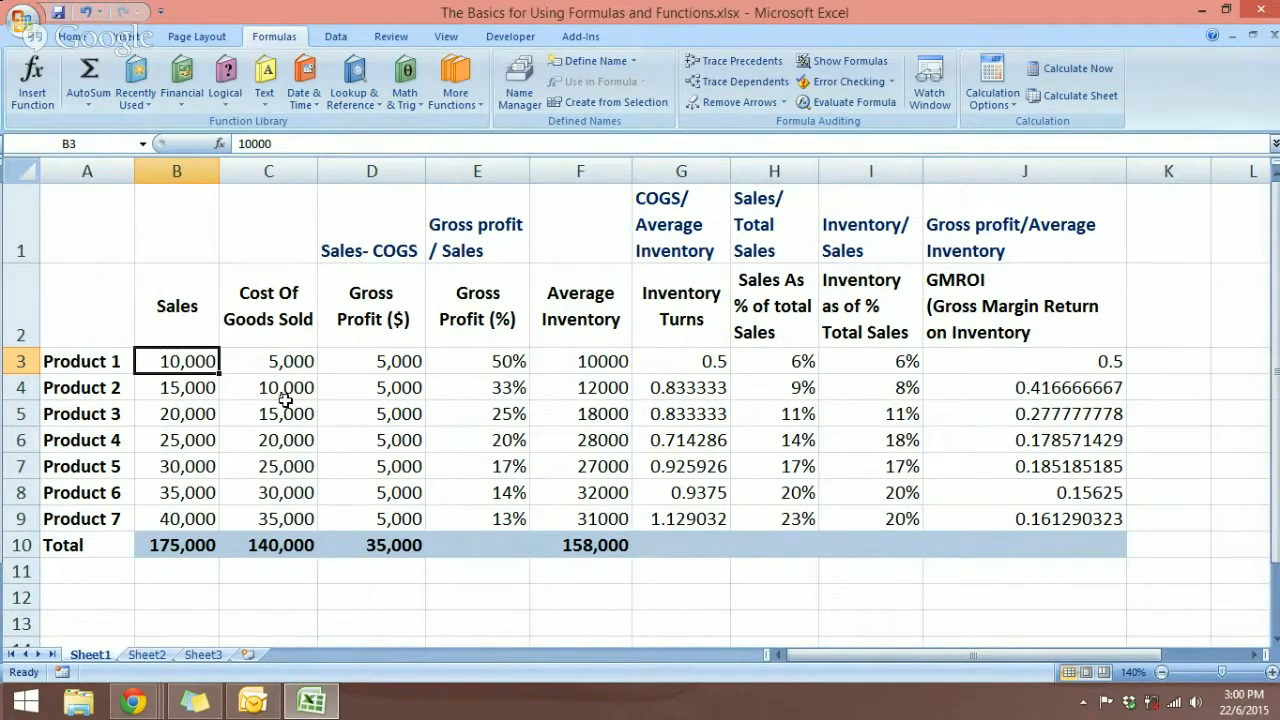
pyautogui.click(68, 38)
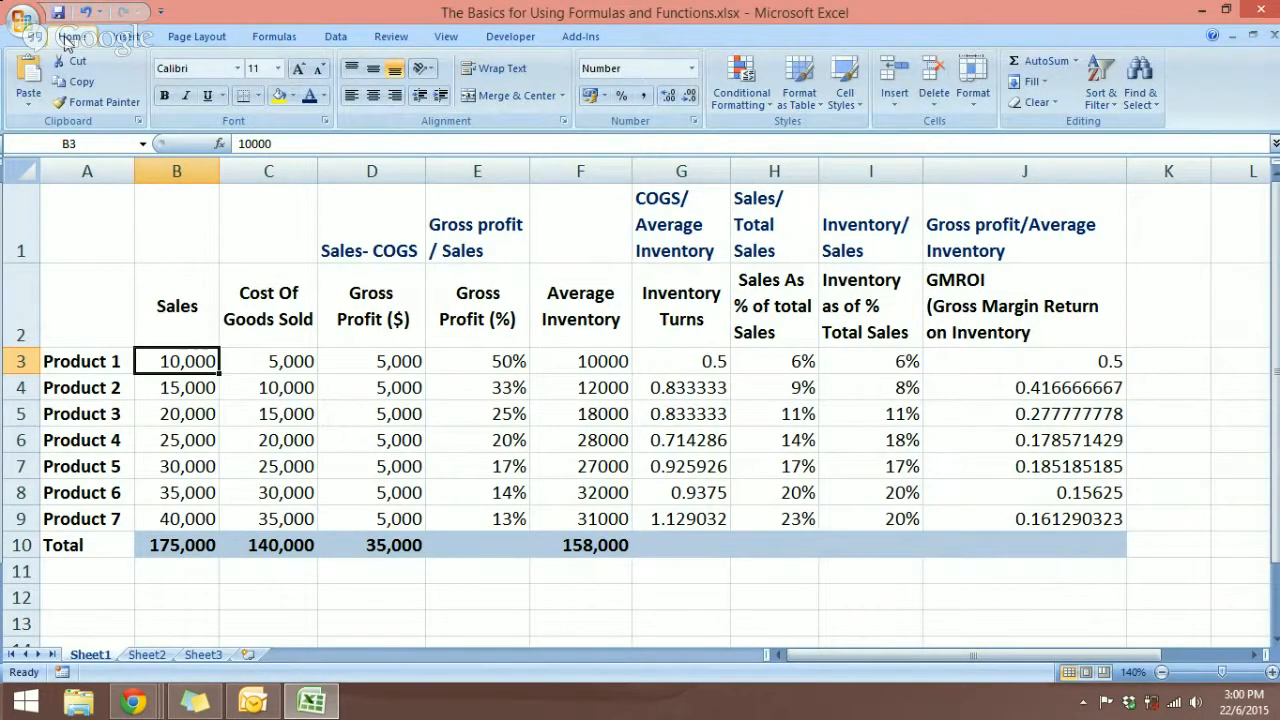
pyautogui.click(1152, 103)
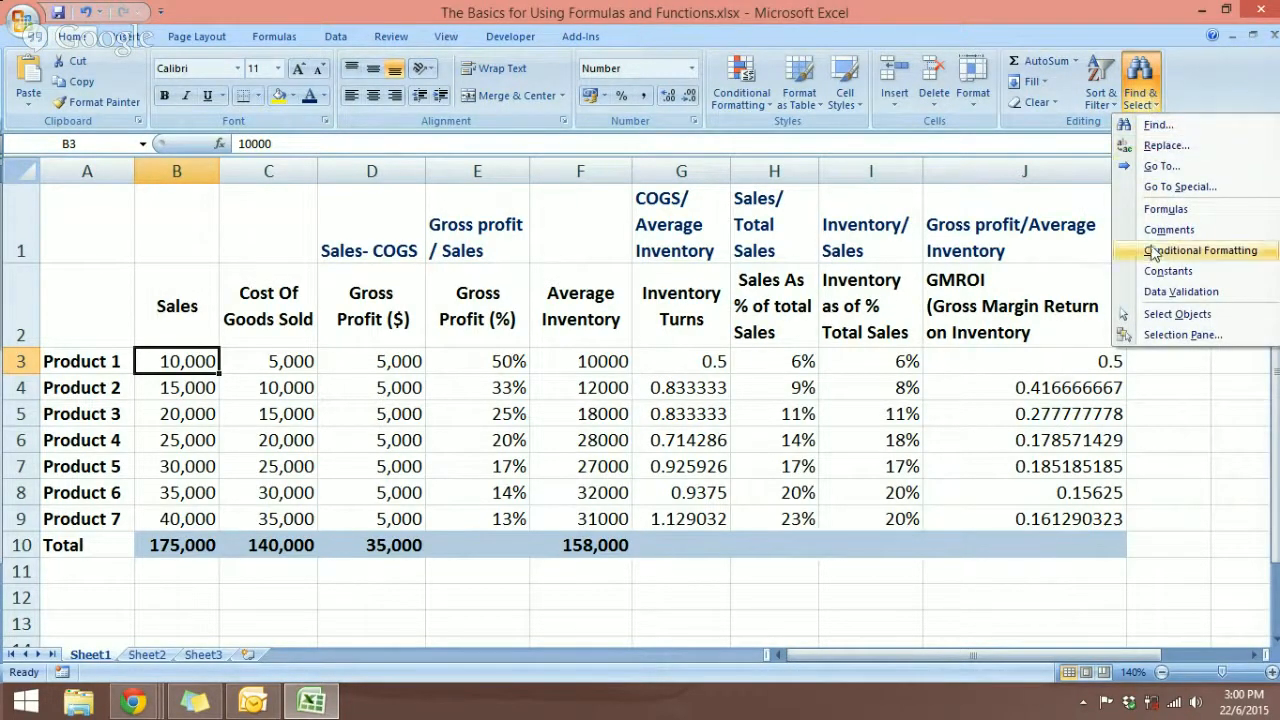
pyautogui.click(1186, 192)
pyautogui.moveTo(712, 244); pyautogui.dragTo(632, 215)
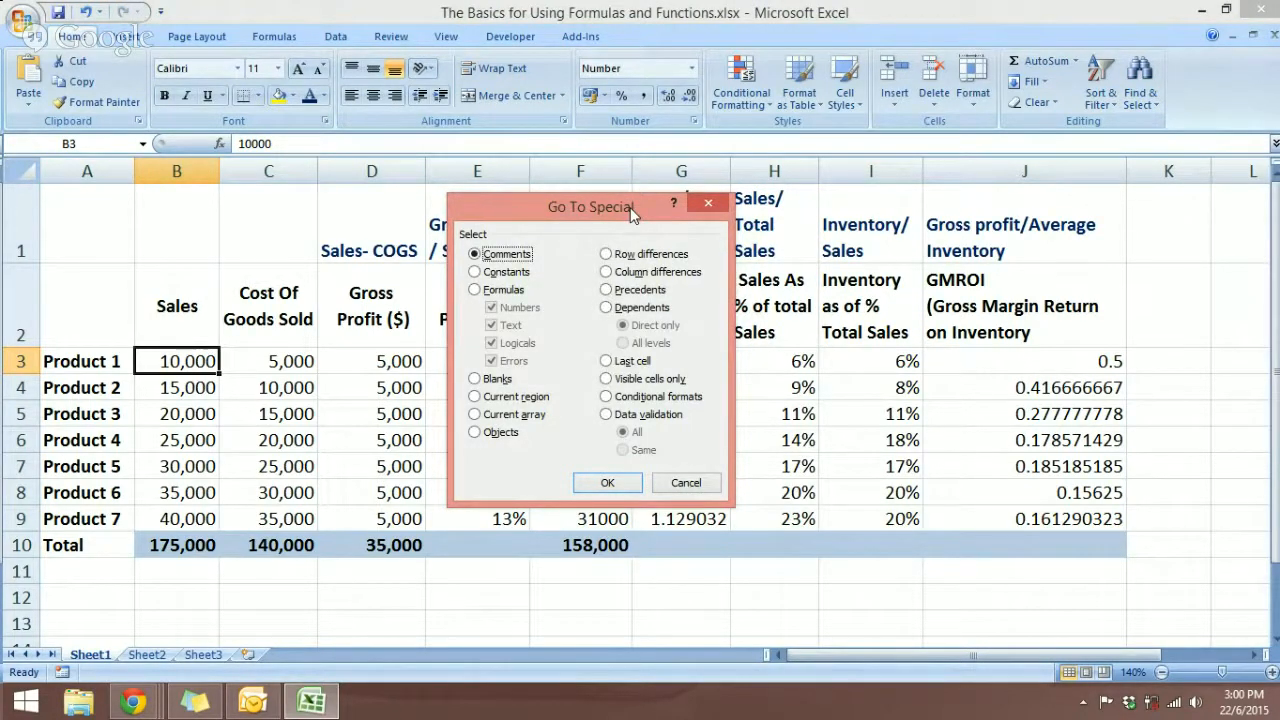
pyautogui.click(476, 273)
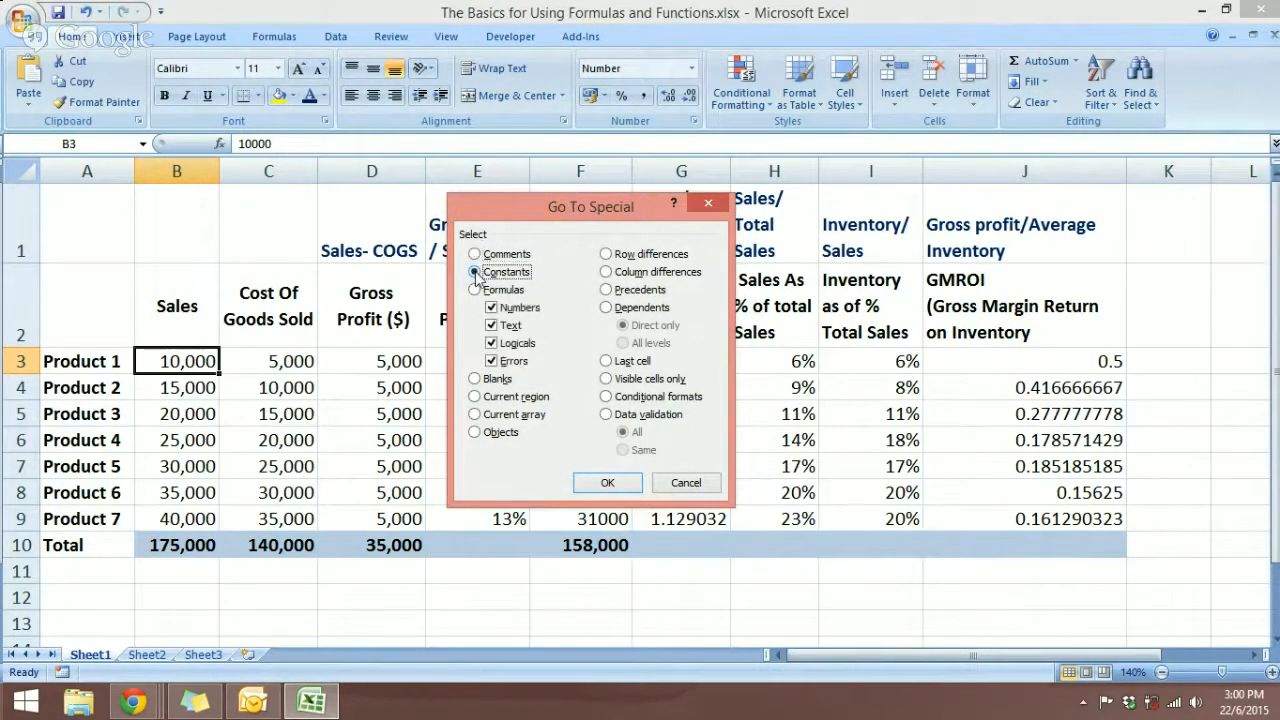
pyautogui.click(492, 326)
pyautogui.click(491, 343)
pyautogui.click(492, 361)
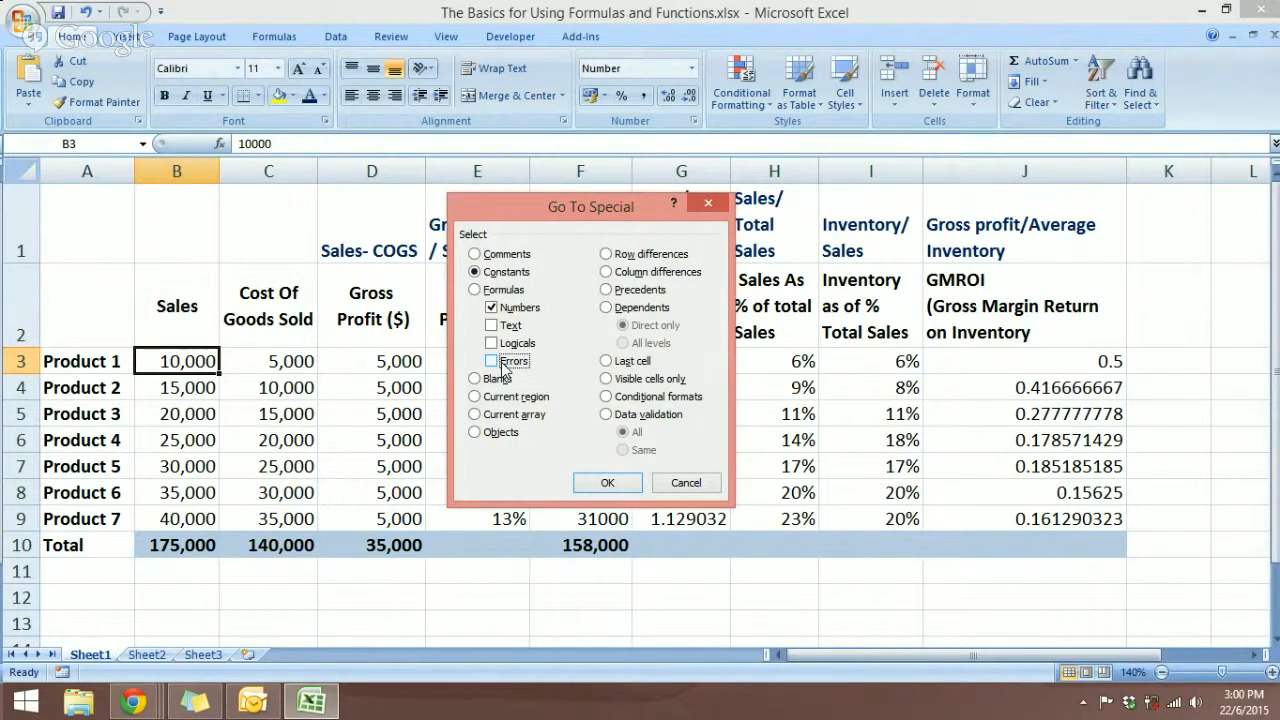
pyautogui.click(607, 482)
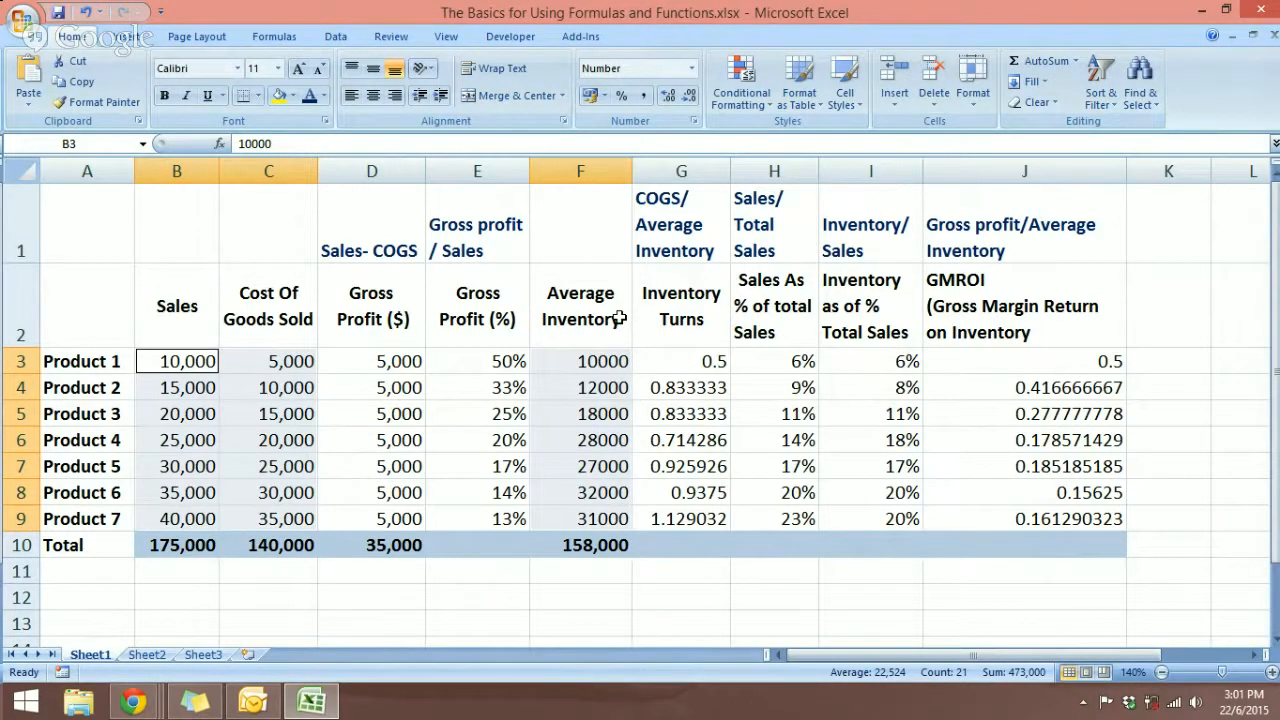
# - Unlock the selected number cells on Sheet1 by leaving their Locked protection option cleared
pyautogui.rightClick(187, 366)
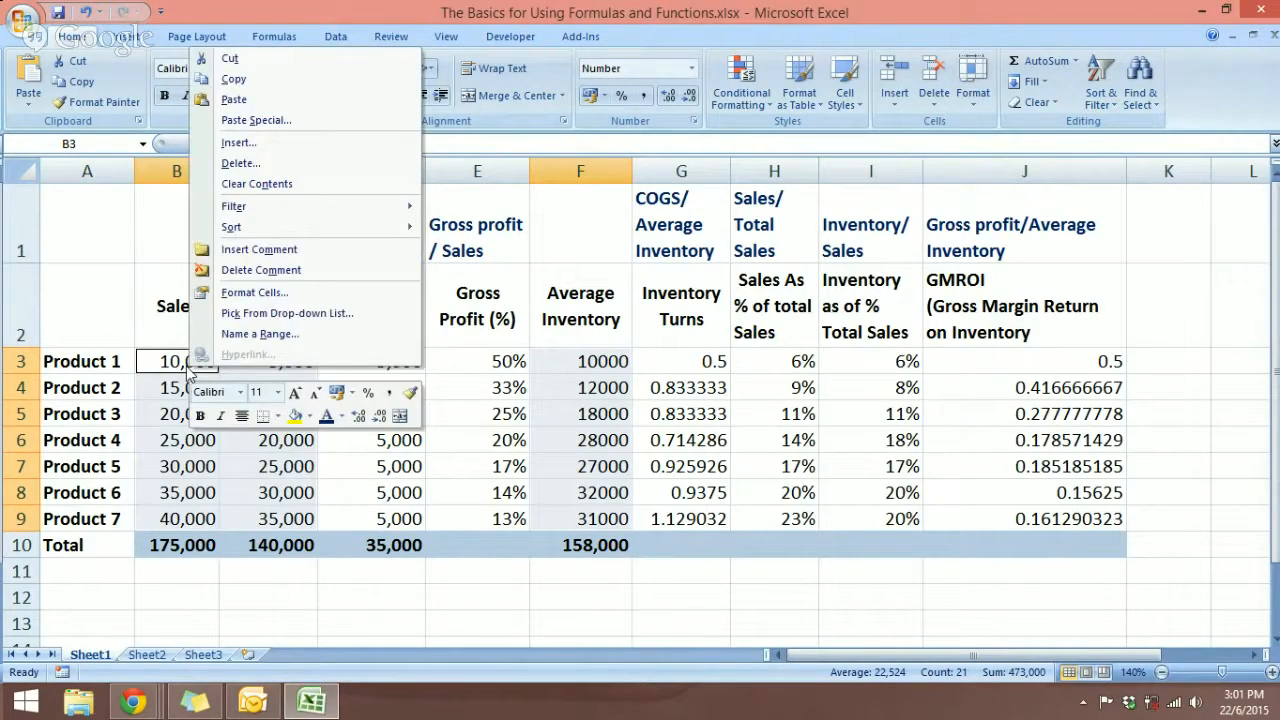
pyautogui.click(228, 294)
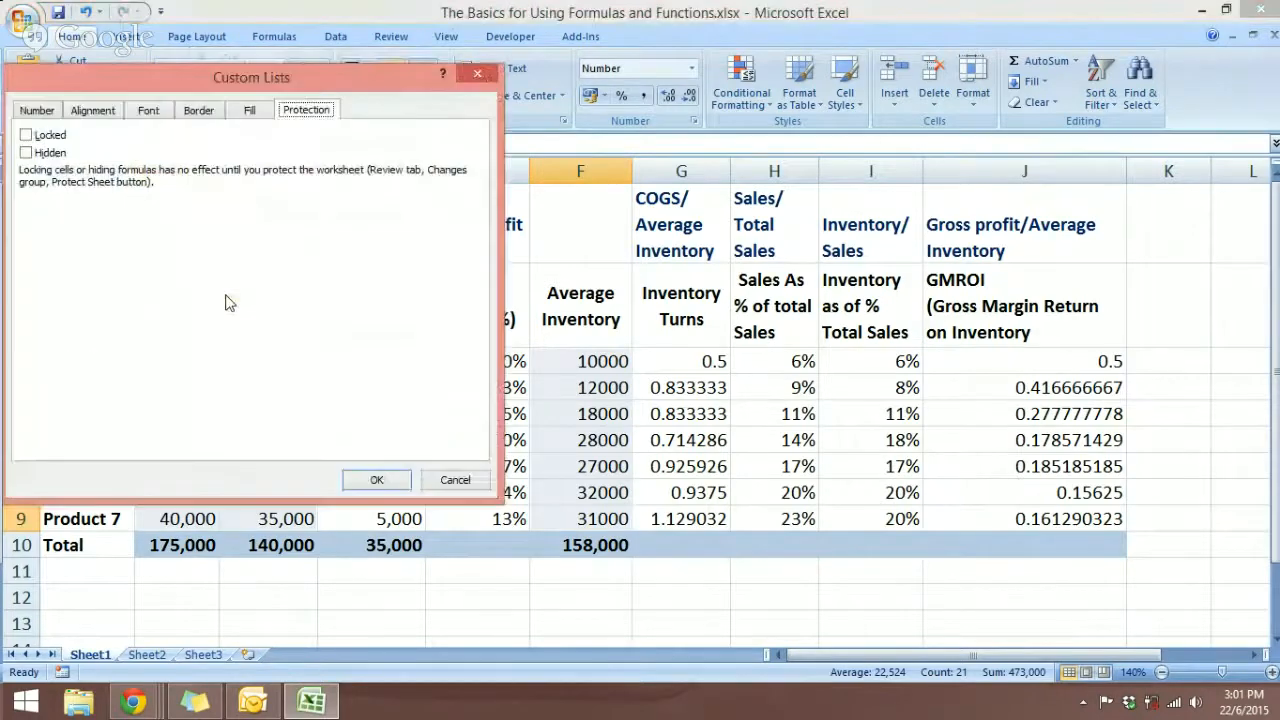
pyautogui.moveTo(377, 88); pyautogui.dragTo(599, 150)
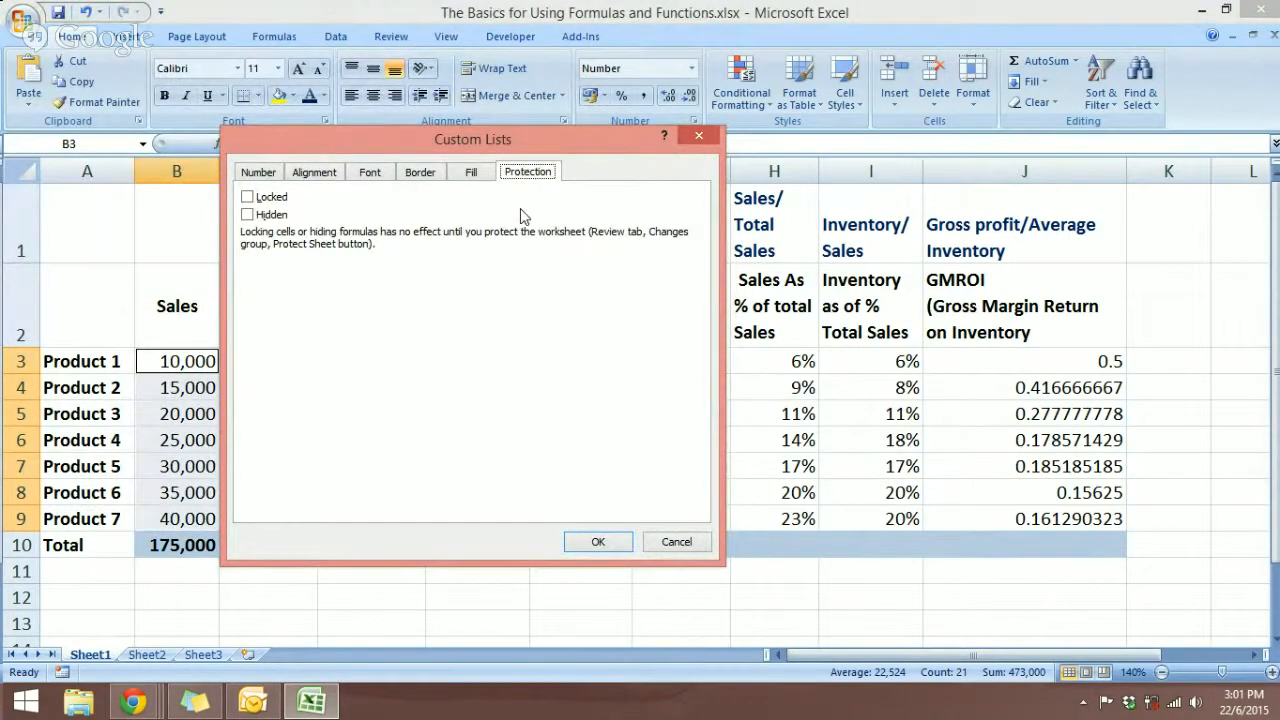
pyautogui.click(250, 198)
pyautogui.click(249, 198)
pyautogui.click(248, 198)
pyautogui.click(248, 199)
pyautogui.click(248, 198)
pyautogui.click(590, 545)
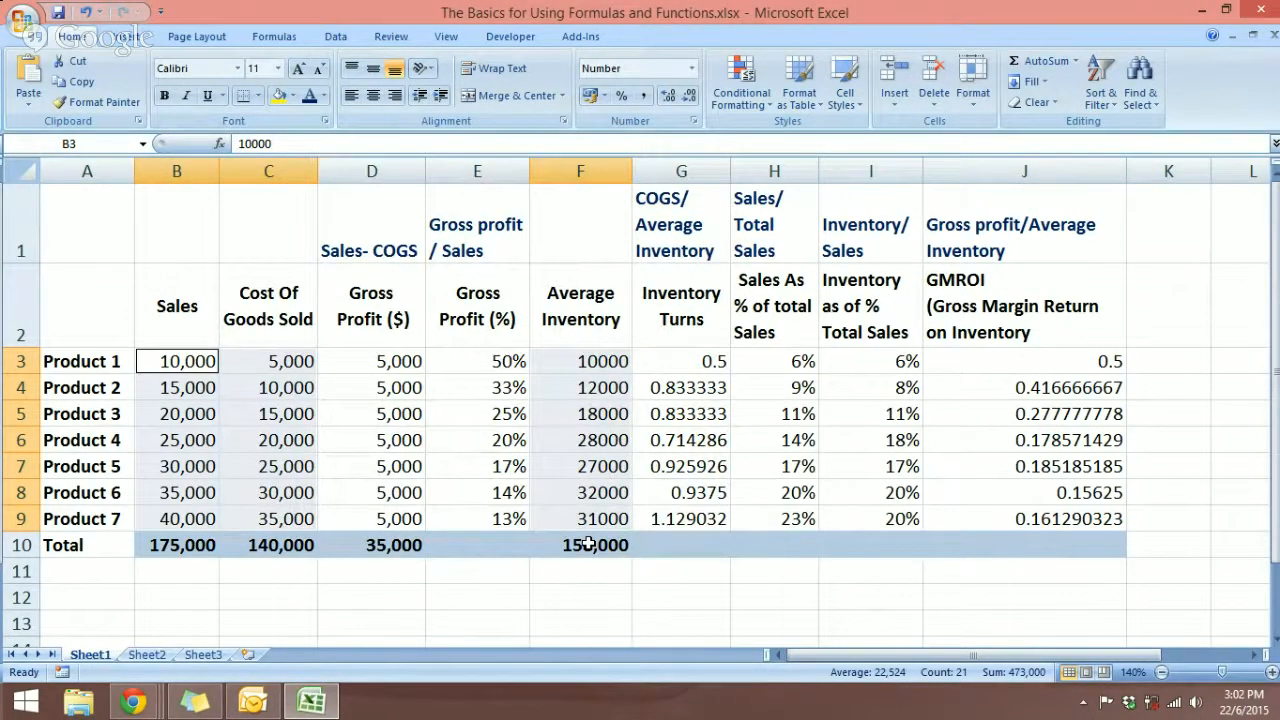
# - Protect Sheet1 and its locked cell contents, allowing users to select unlocked cells only
pyautogui.click(388, 37)
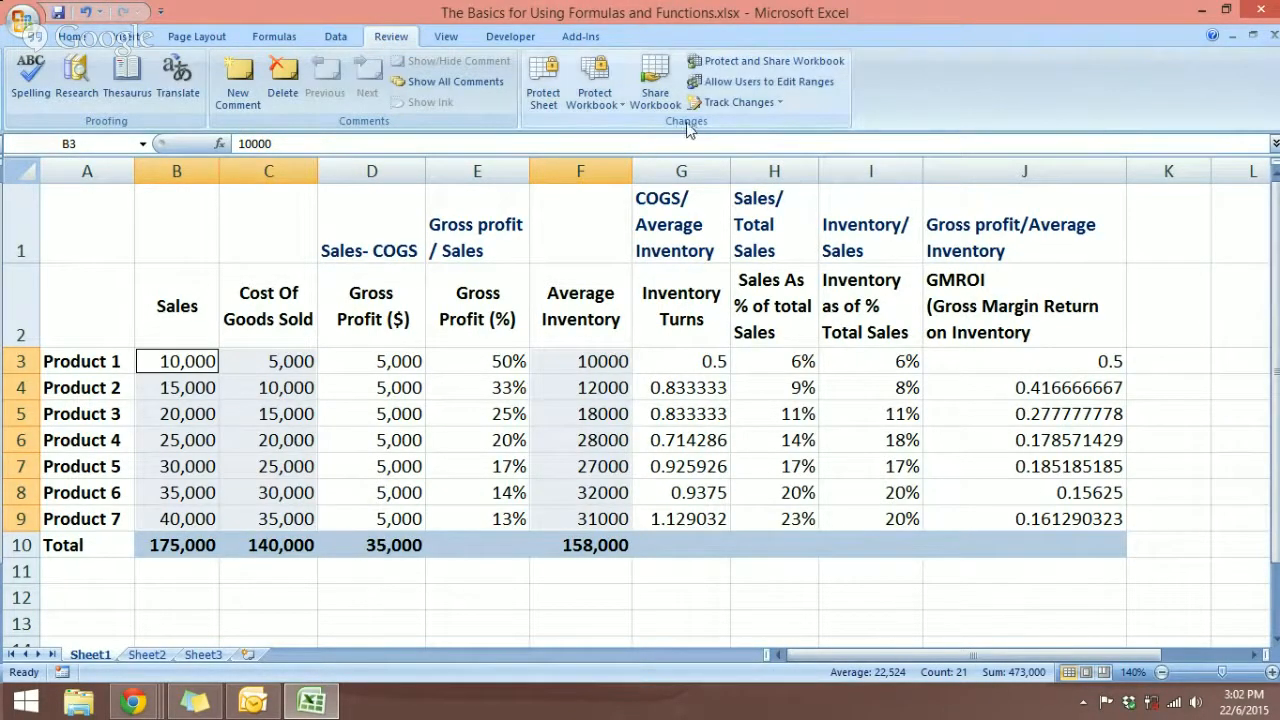
pyautogui.click(540, 95)
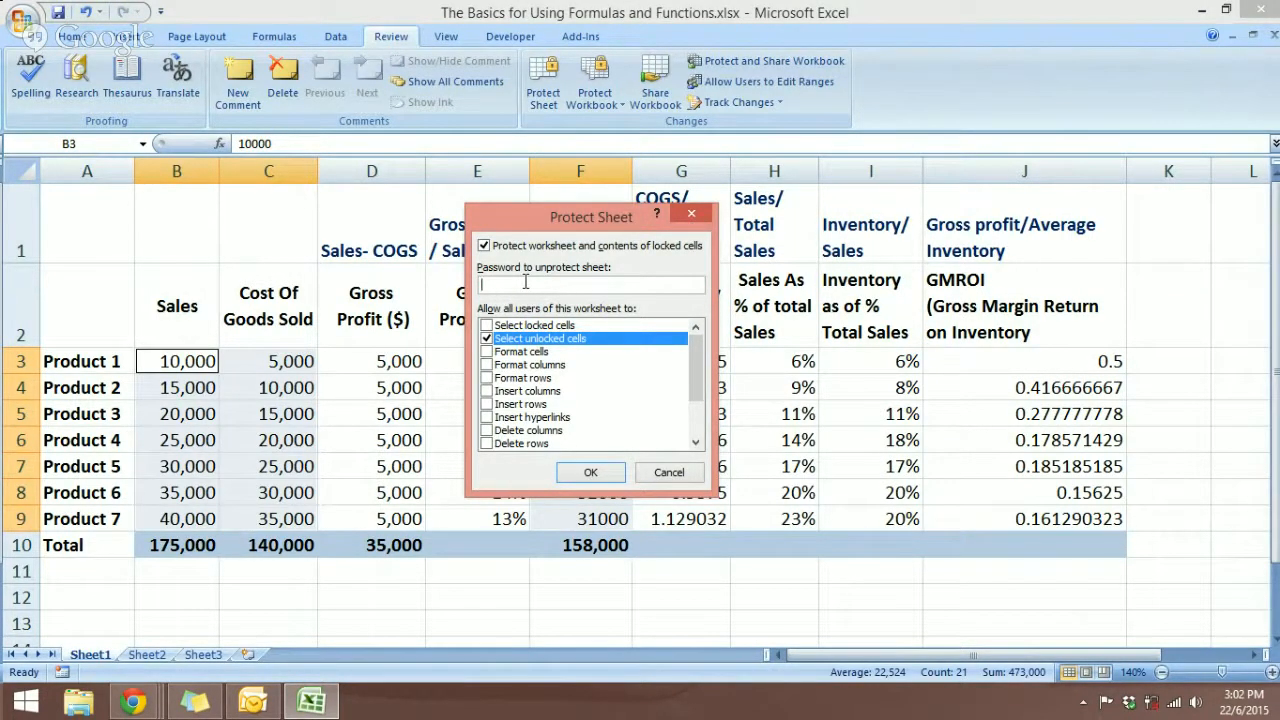
pyautogui.click(486, 338)
pyautogui.click(487, 326)
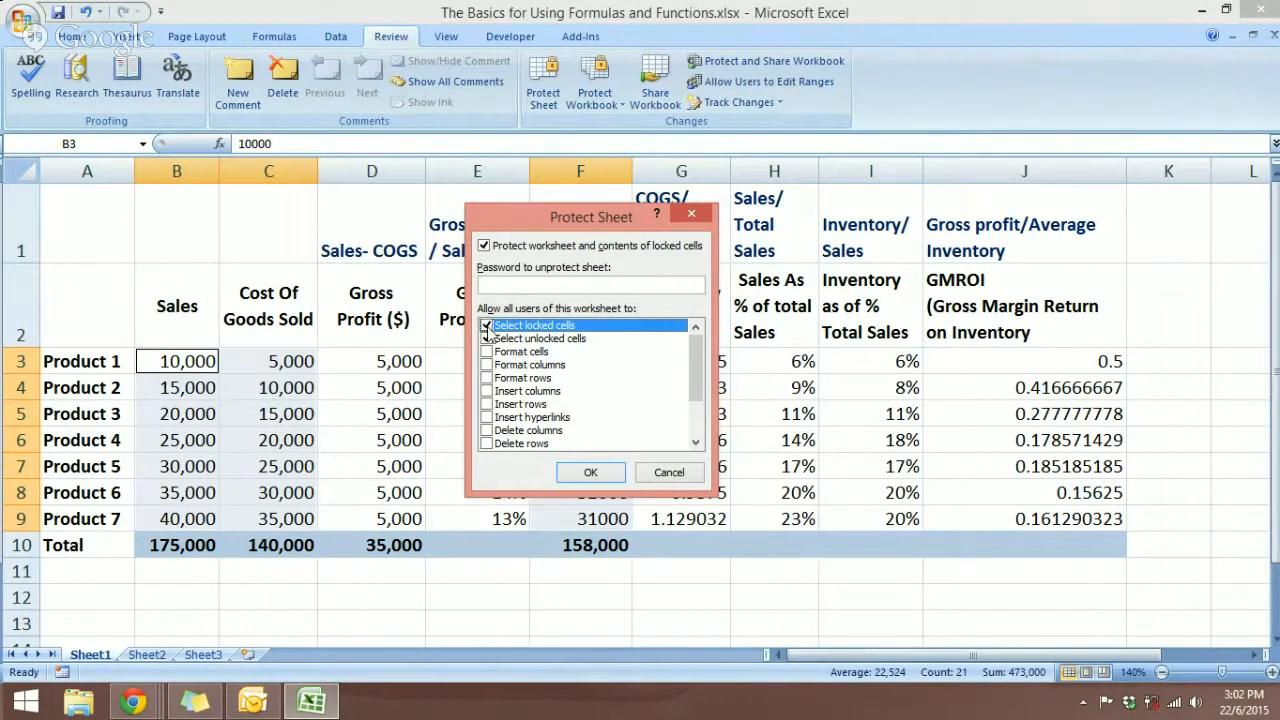
pyautogui.click(486, 337)
pyautogui.click(486, 338)
pyautogui.click(587, 472)
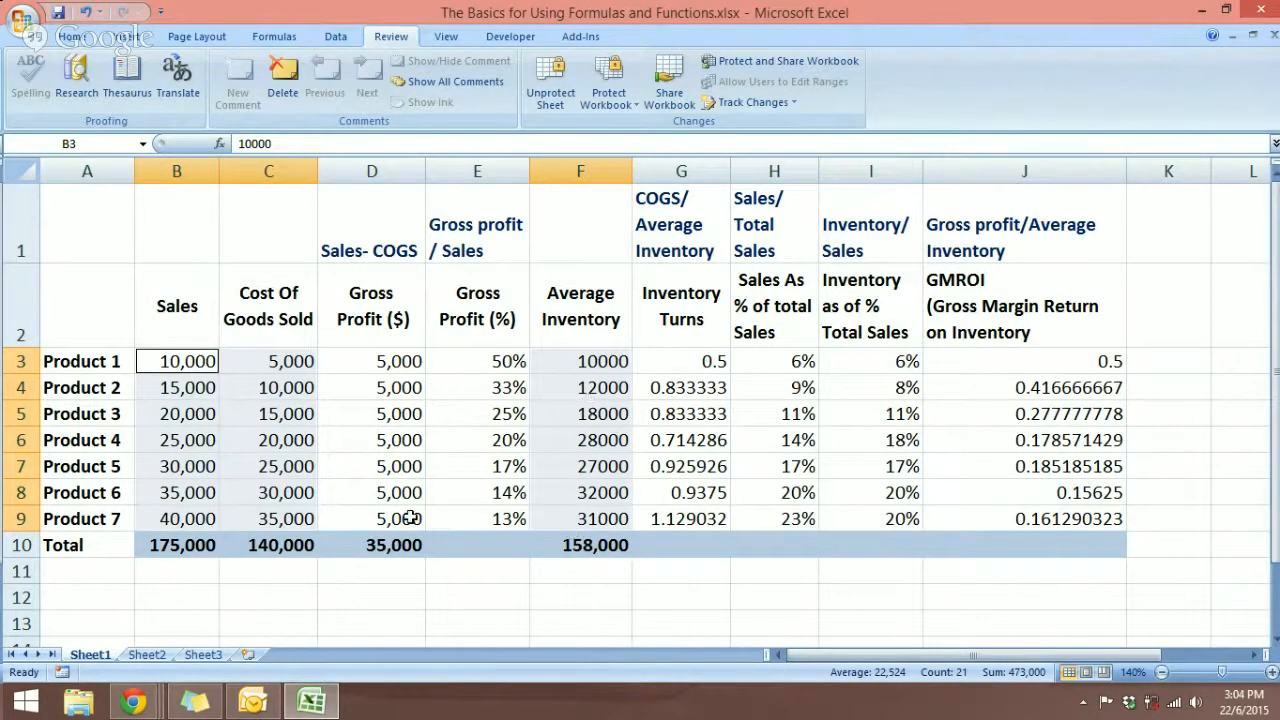
# - Test the unlocked Sales cells by entering 15000 for Product 1 in B3, and undo the entry
pyautogui.click(188, 387)
pyautogui.click(181, 414)
pyautogui.click(181, 440)
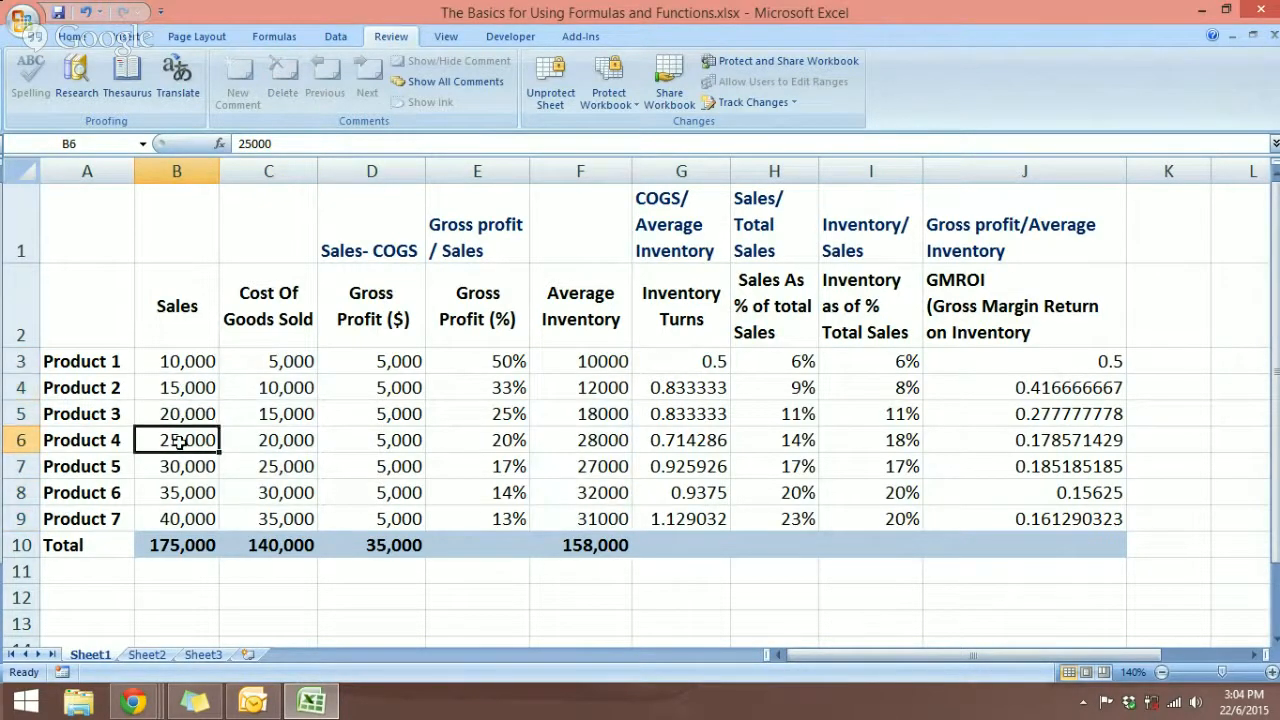
pyautogui.click(200, 366)
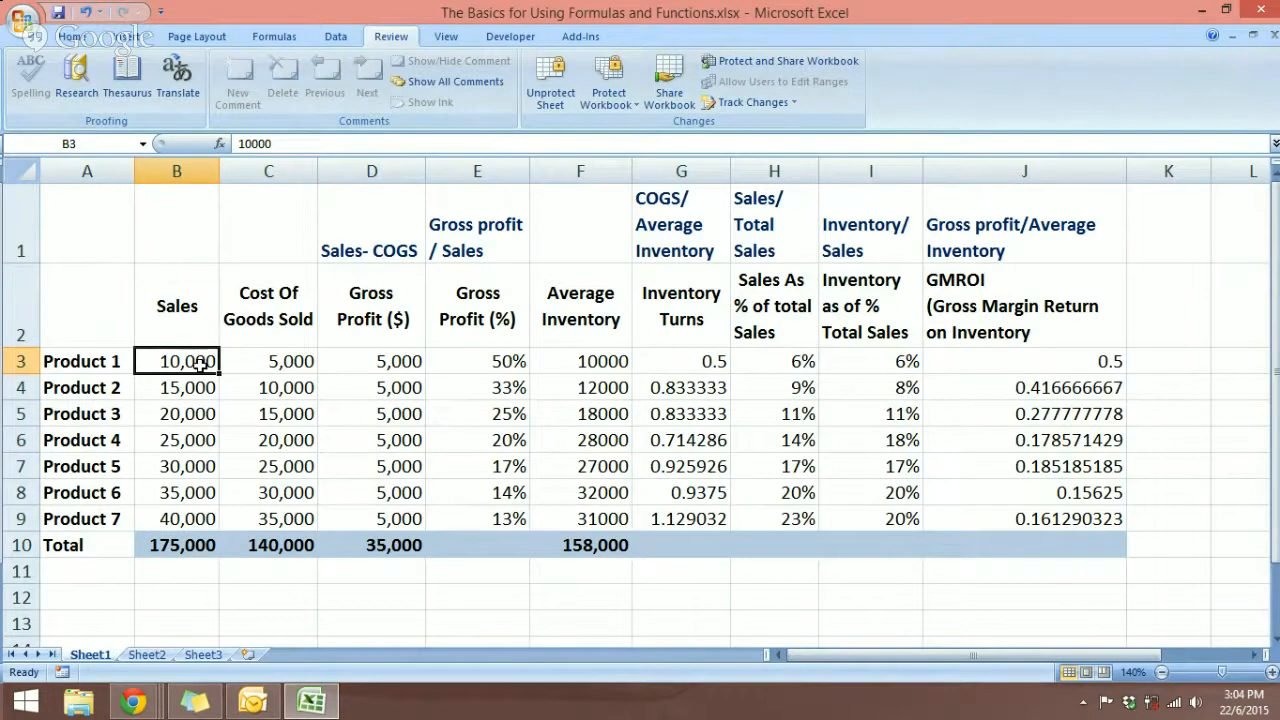
pyautogui.write('15000')
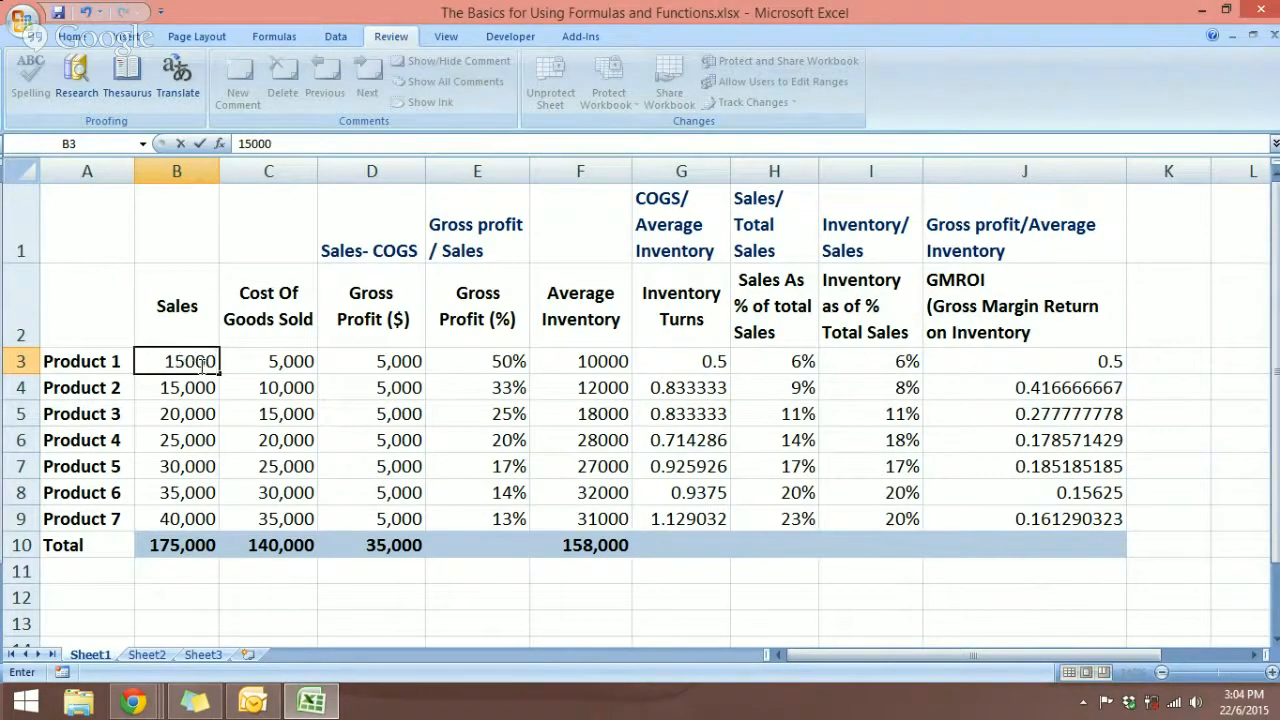
pyautogui.press('Return')
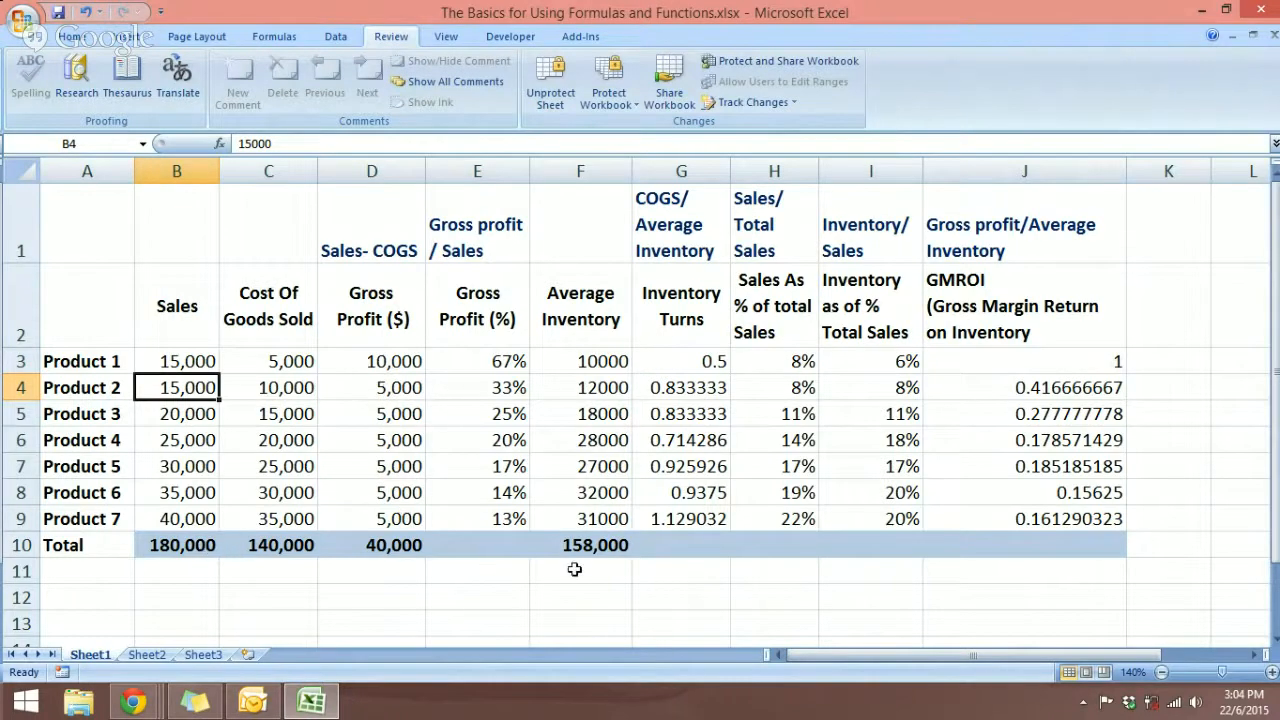
pyautogui.click(86, 12)
# - Test the Cost Of Goods Sold input by entering 25000 for Product 4 in C6, and undo the entry
pyautogui.click(279, 443)
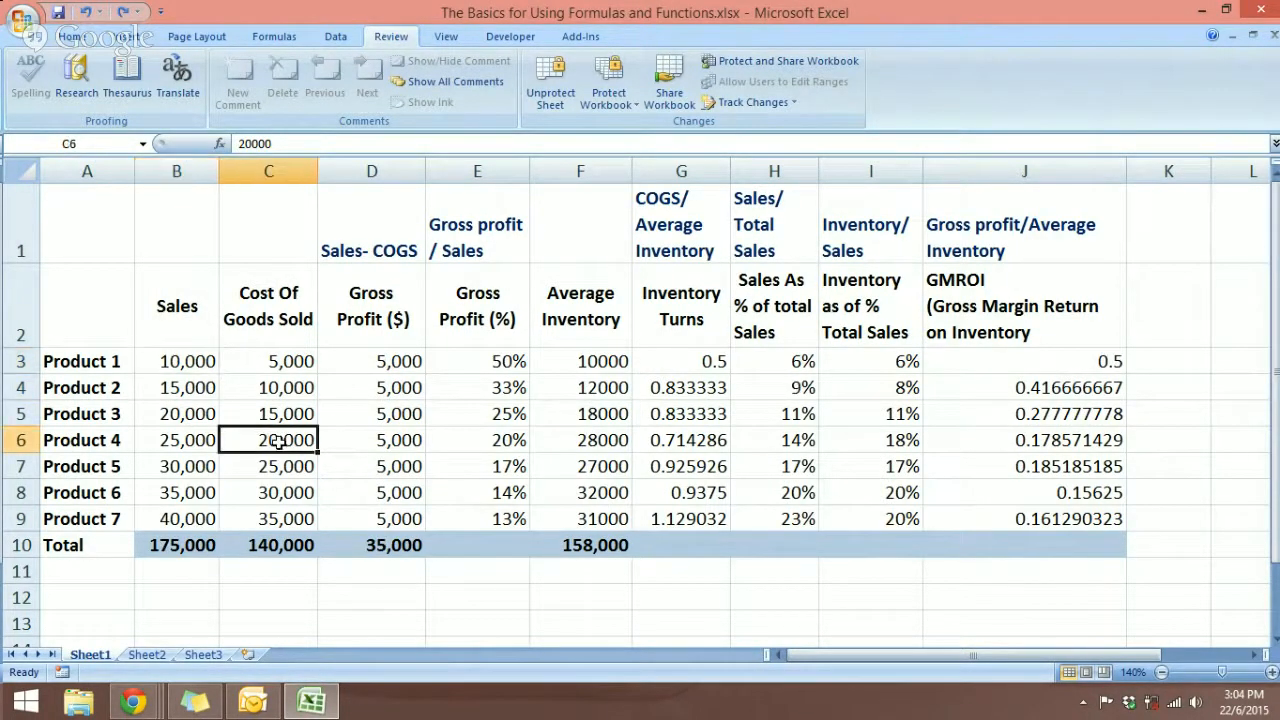
pyautogui.write('25000')
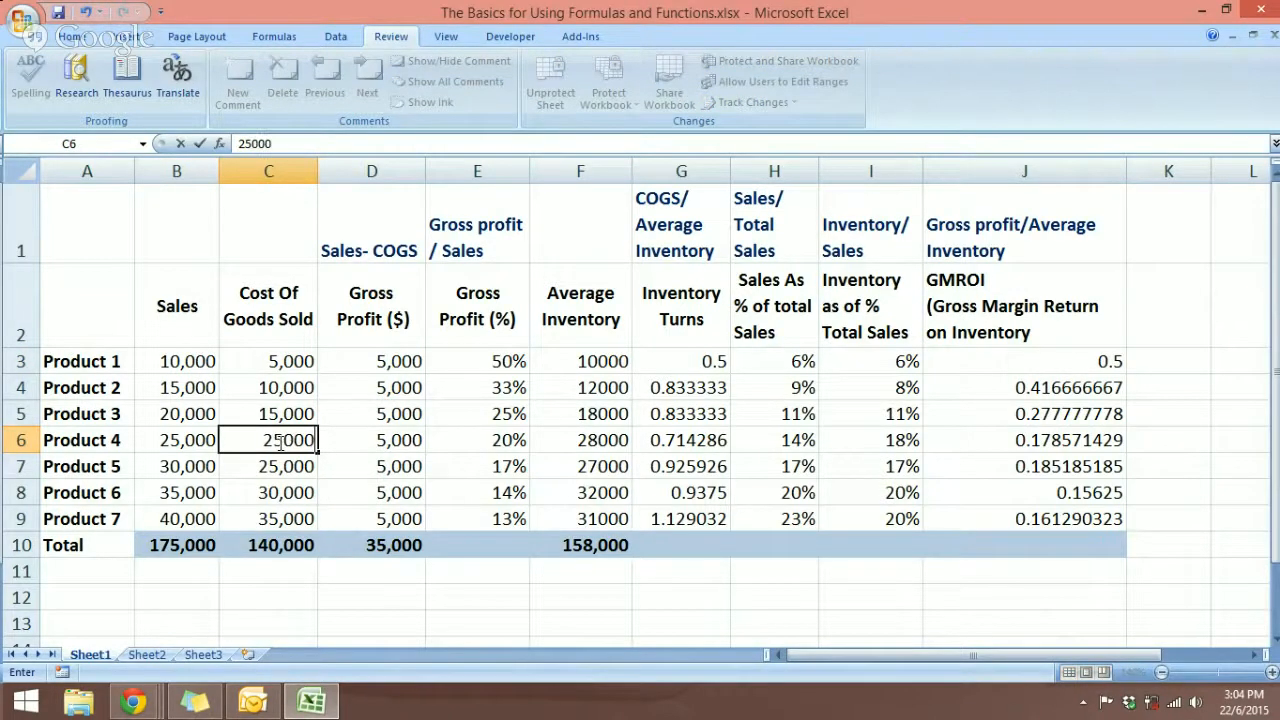
pyautogui.press('Return')
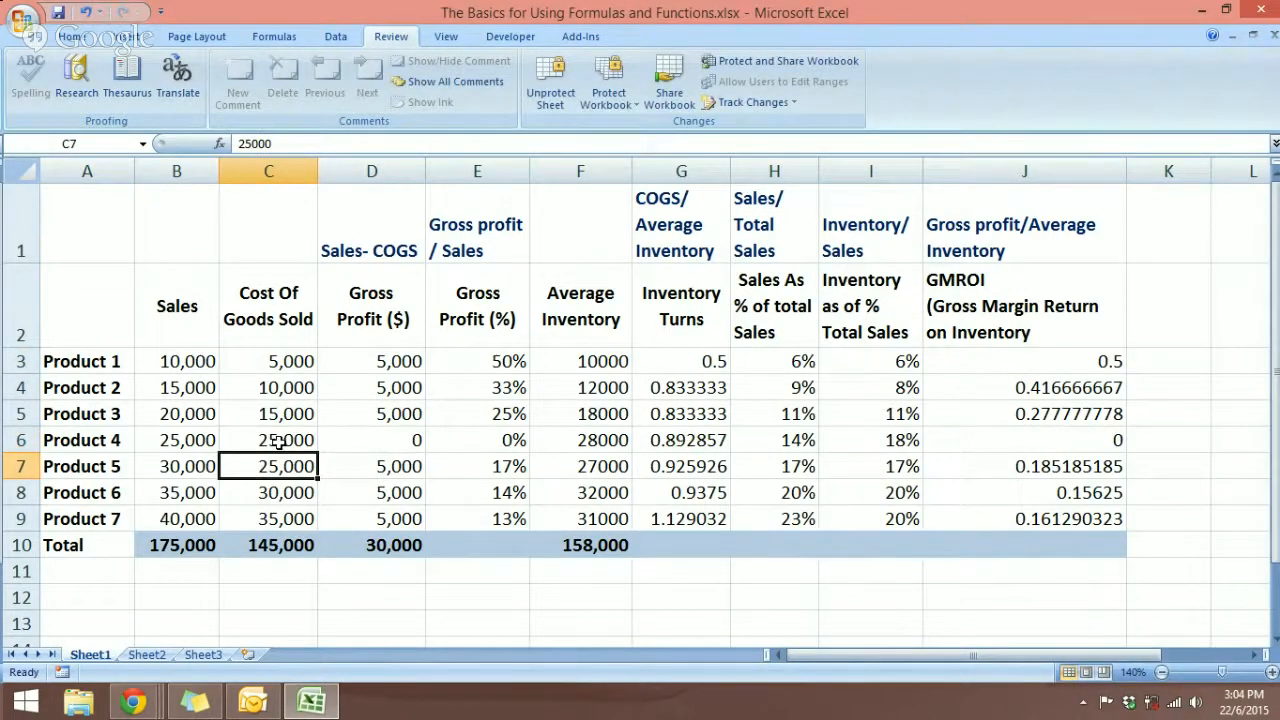
pyautogui.click(86, 12)
# - Test the Average Inventory input by entering 20000 for Product 3 in F5, undo the entry and return to Sheet1
pyautogui.click(571, 418)
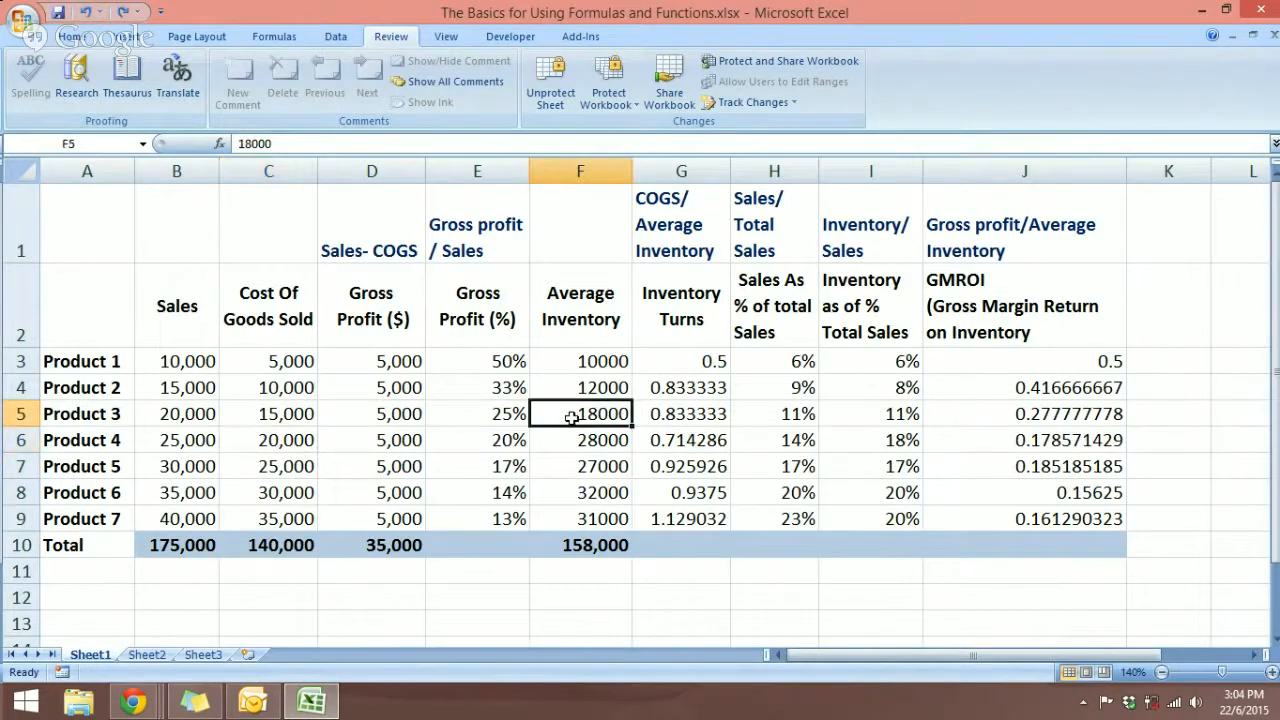
pyautogui.write('20000')
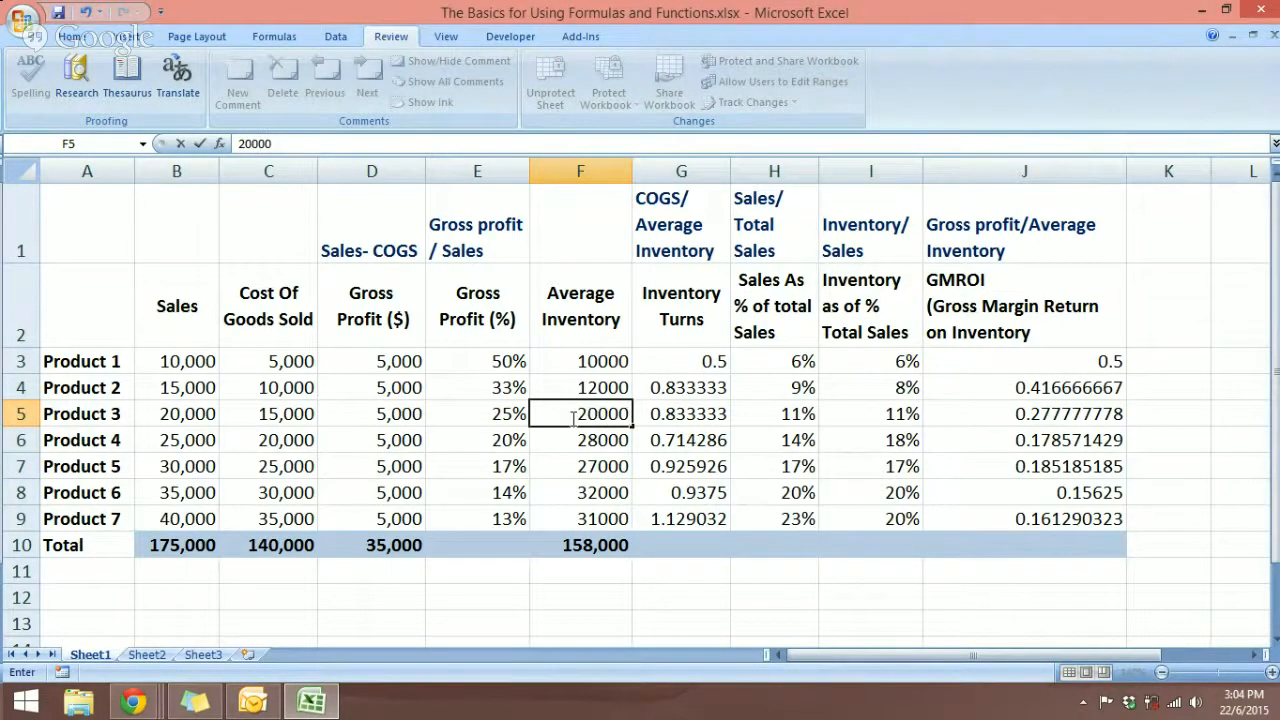
pyautogui.press('Return')
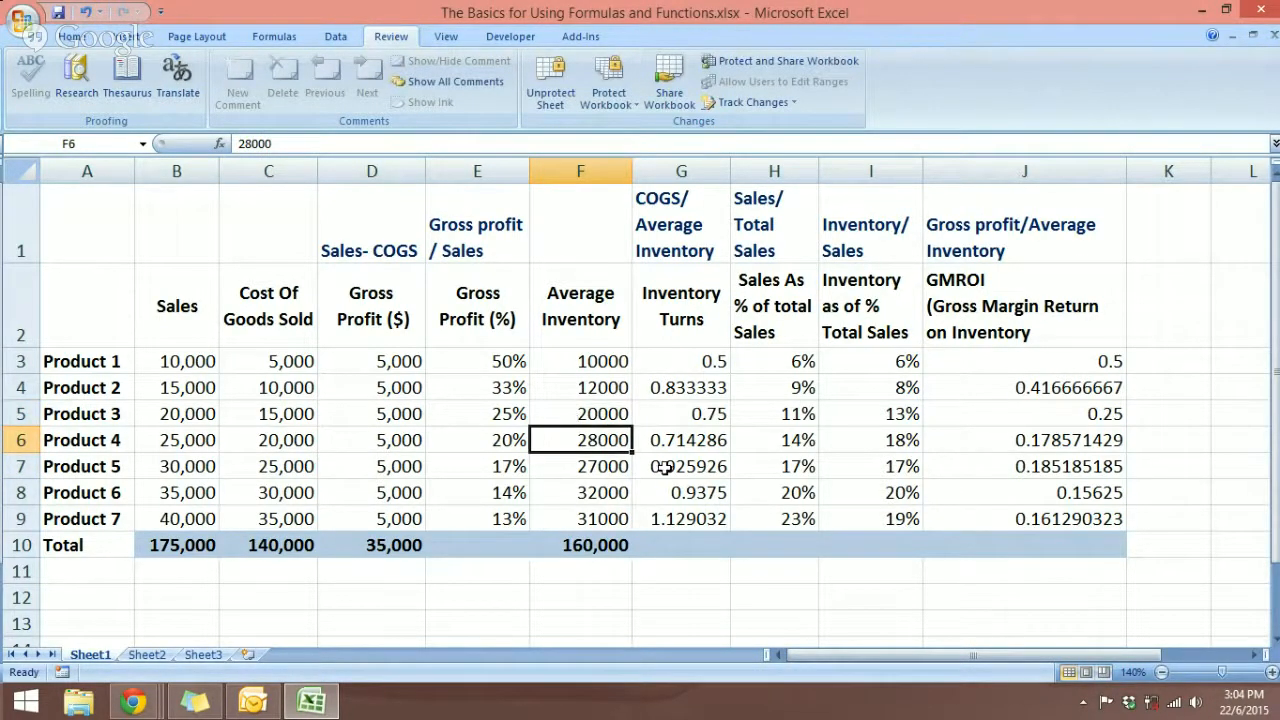
pyautogui.click(86, 13)
pyautogui.click(86, 13)
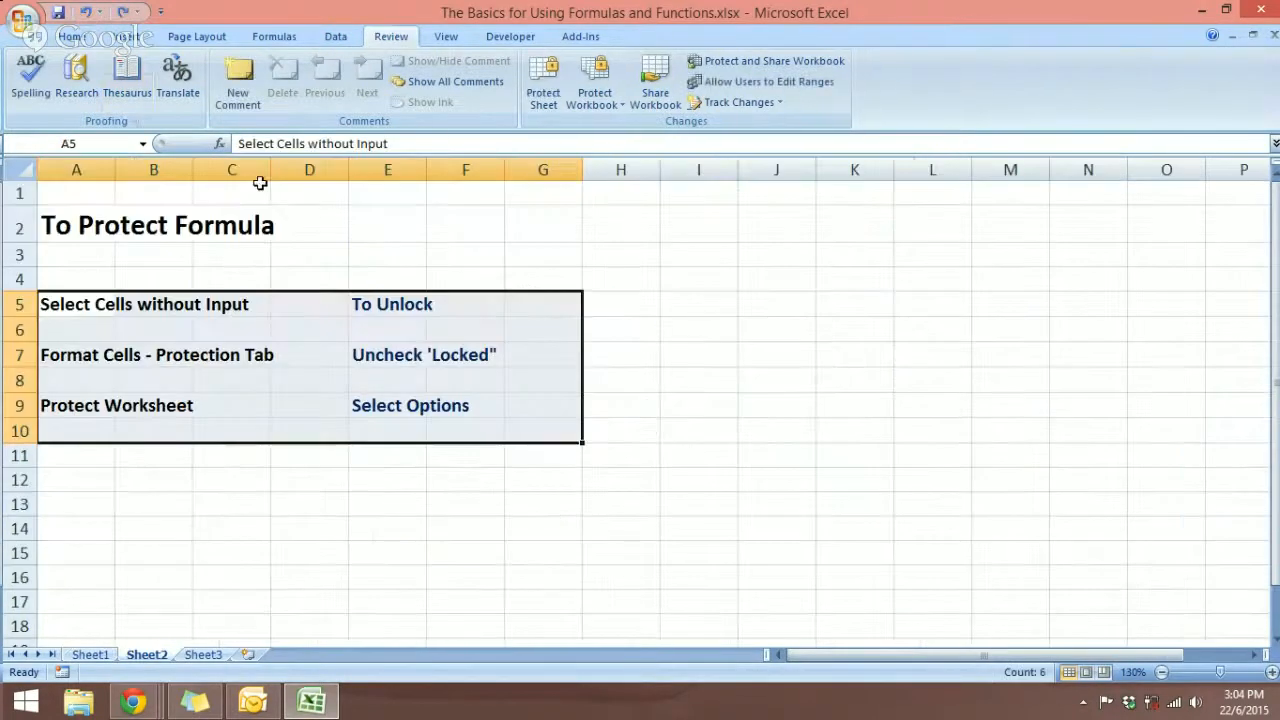
pyautogui.click(92, 655)
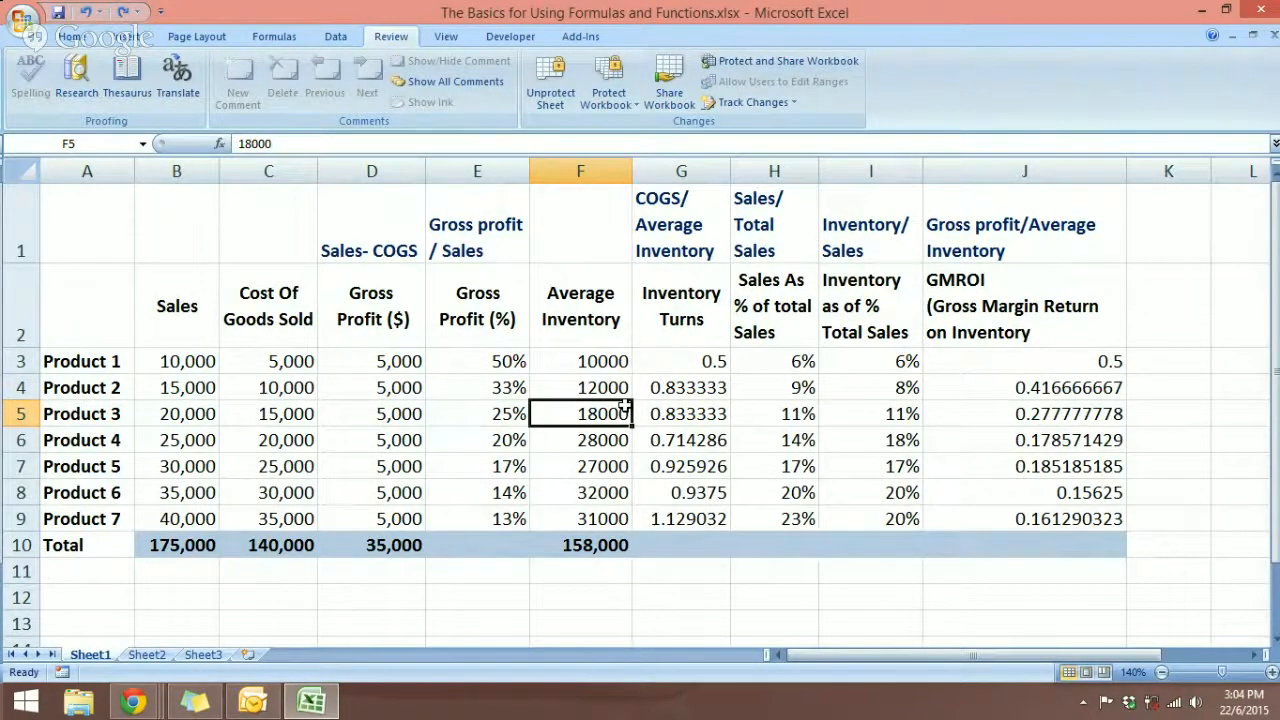
pyautogui.click(132, 701)
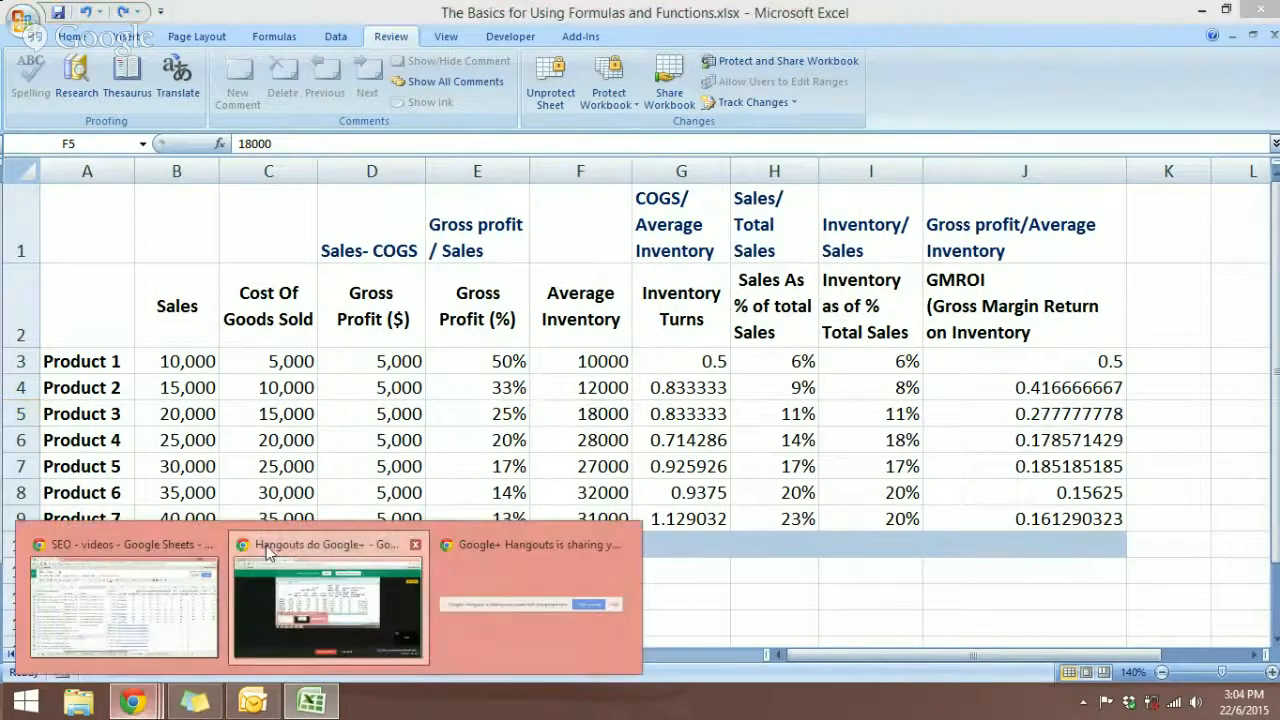